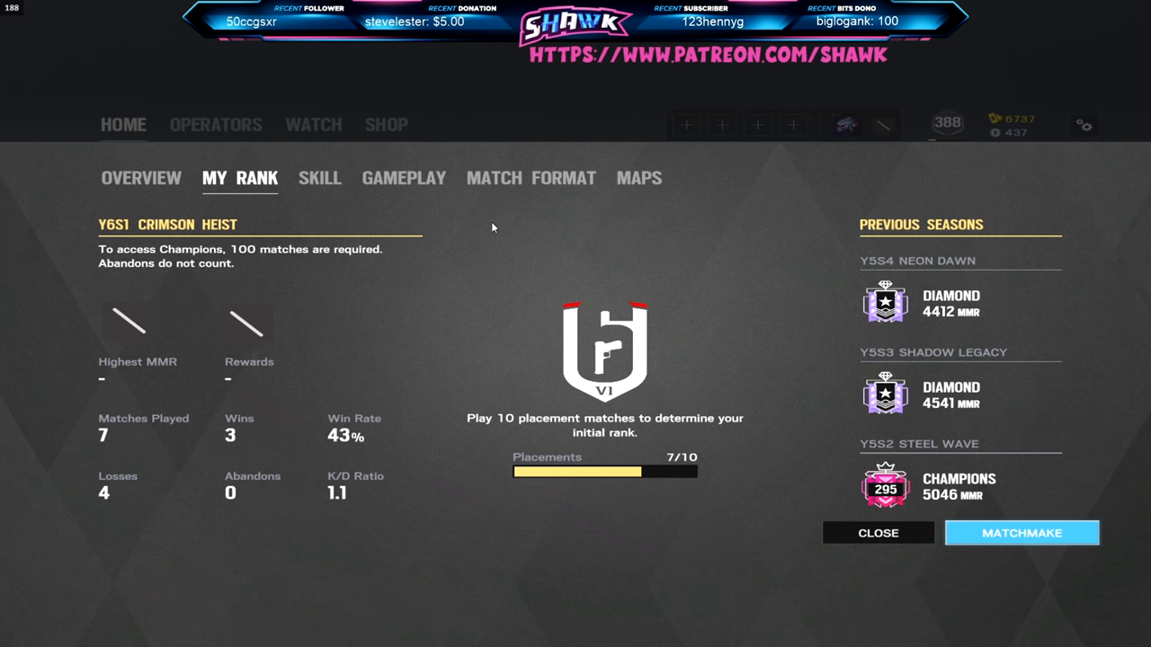
- Close the My Rank season stats overlay and return to the Home Play screen
key("Escape")
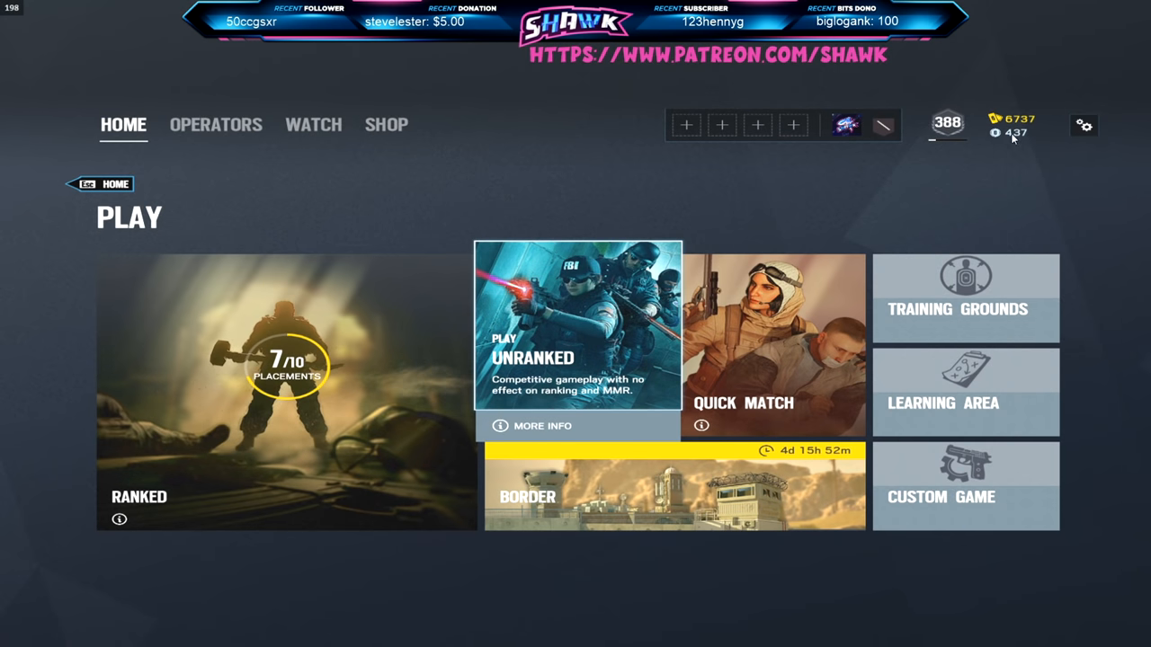
- Enter the game Options from the settings gear, review the Interface preferences, and return to General
left_click(1085, 126)
left_click(836, 160)
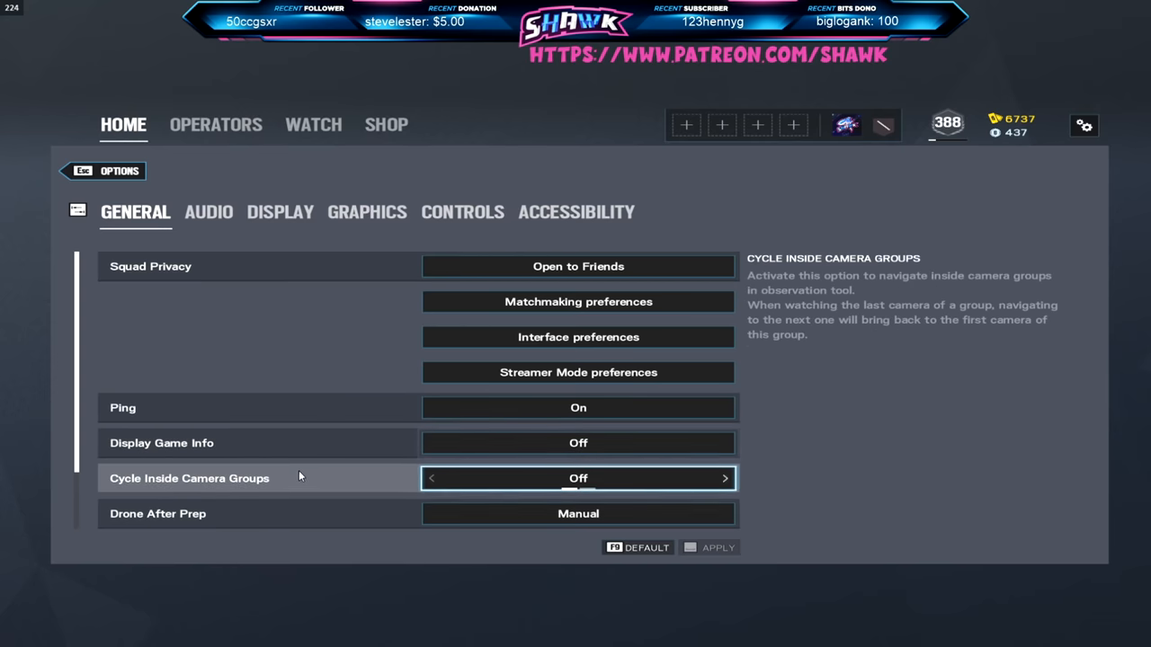
scroll(299, 474, "down", 2)
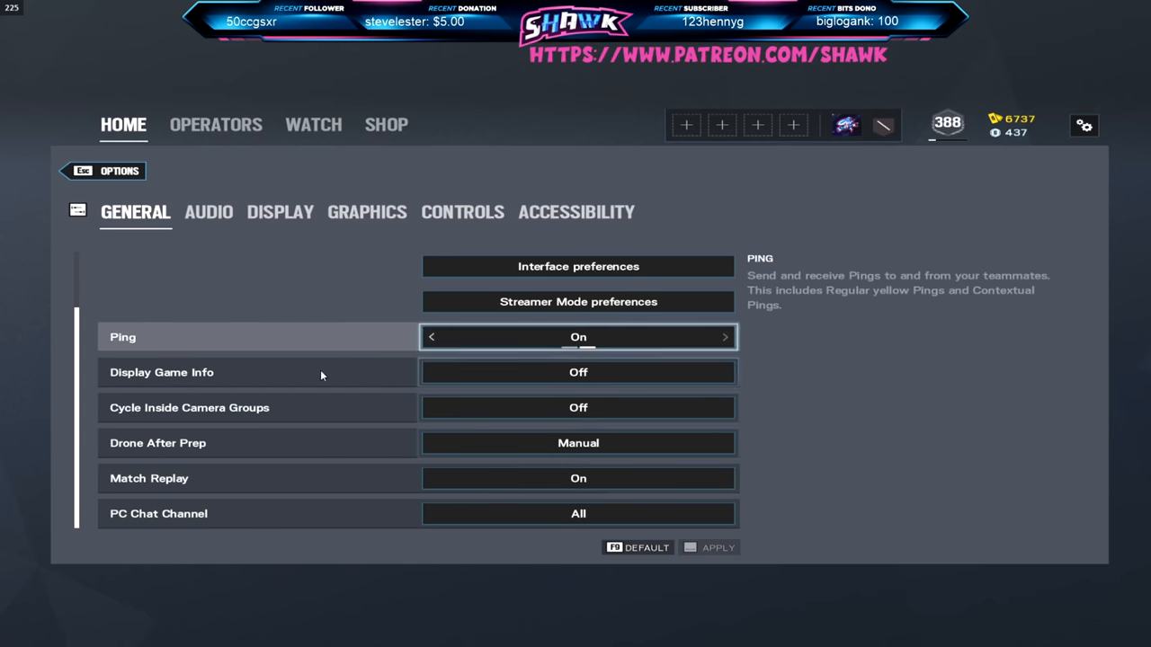
scroll(359, 378, "up", 2)
left_click(436, 337)
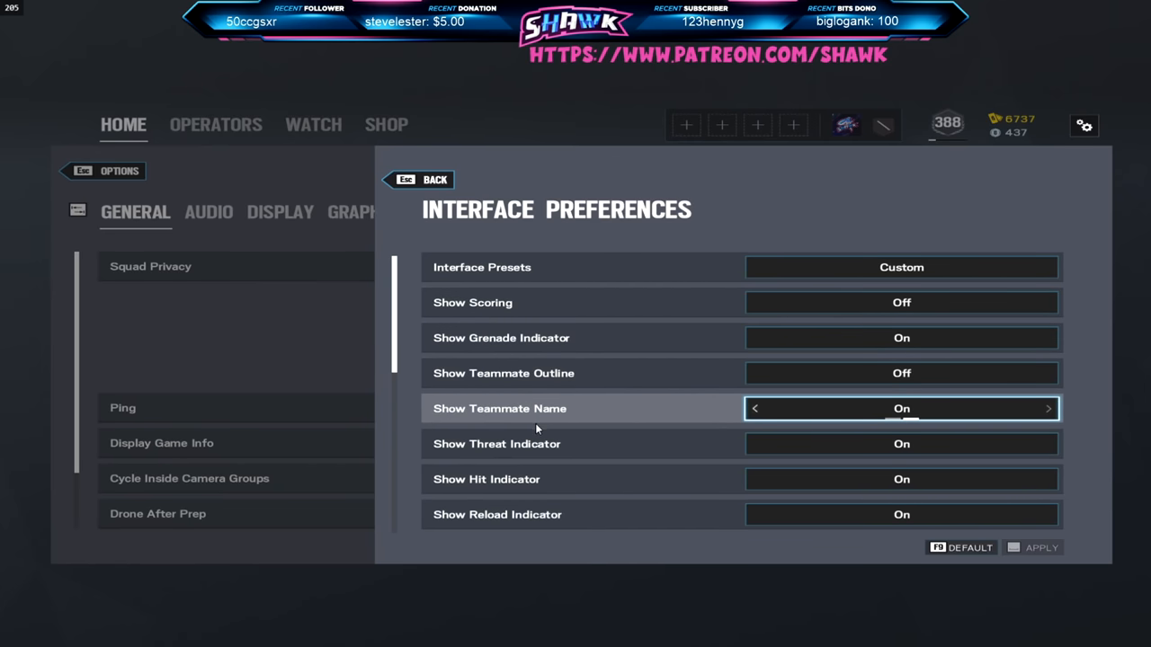
scroll(535, 423, "down", 2)
scroll(535, 424, "down", 2)
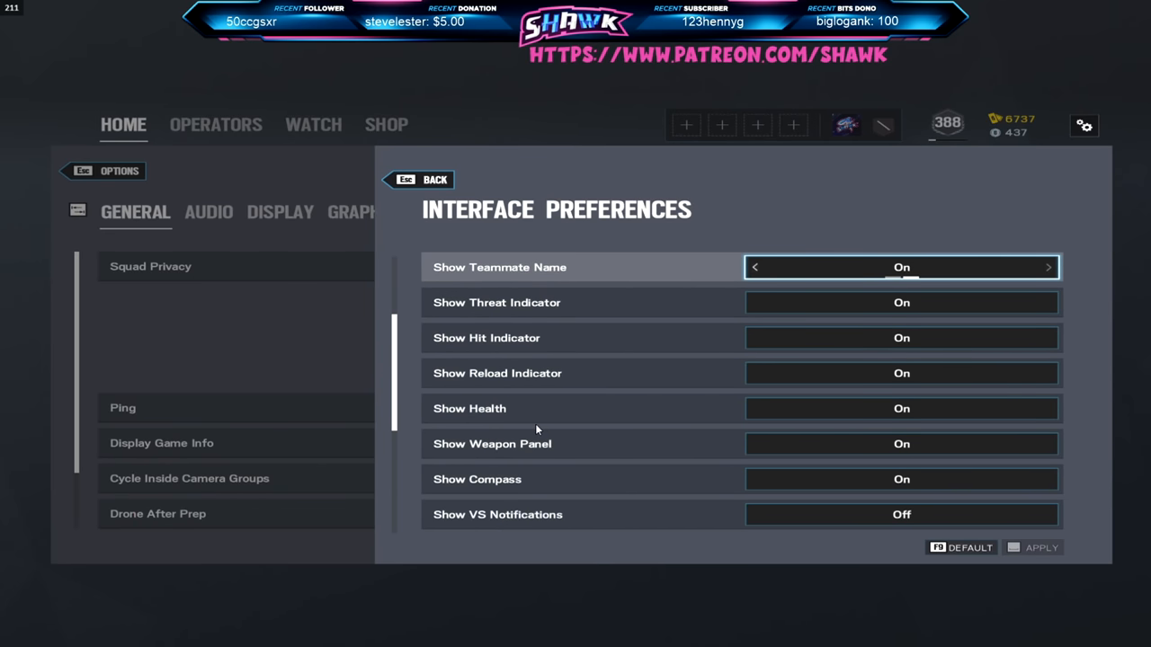
scroll(535, 424, "down", 2)
scroll(531, 422, "down", 2)
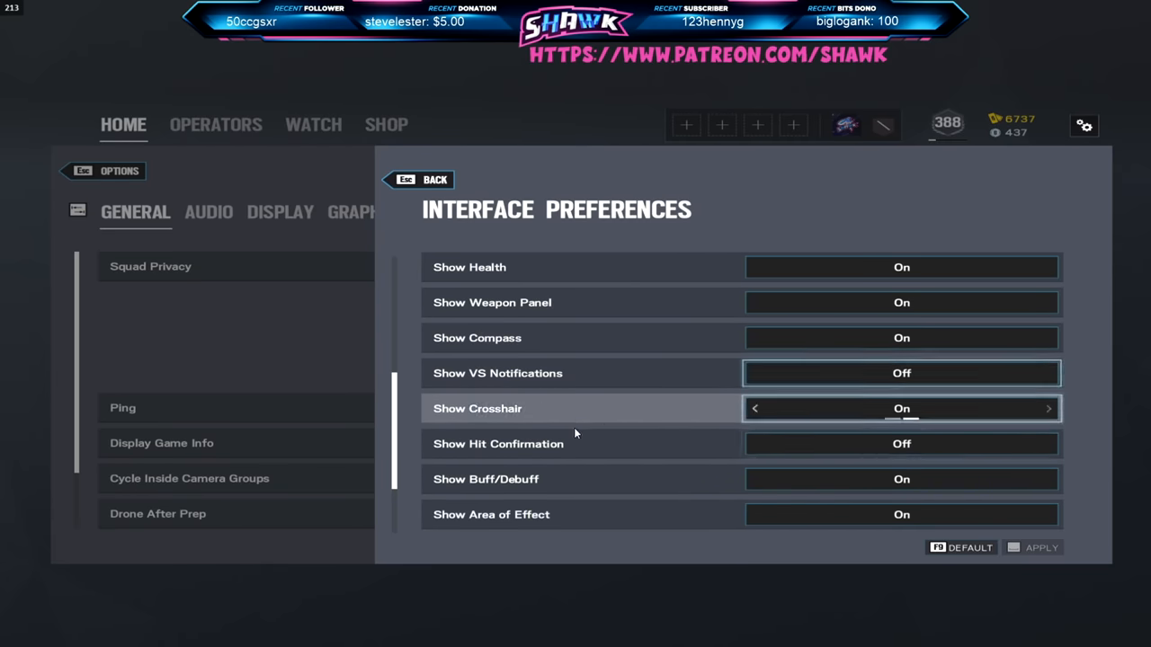
scroll(578, 412, "down", 2)
scroll(579, 416, "down", 1)
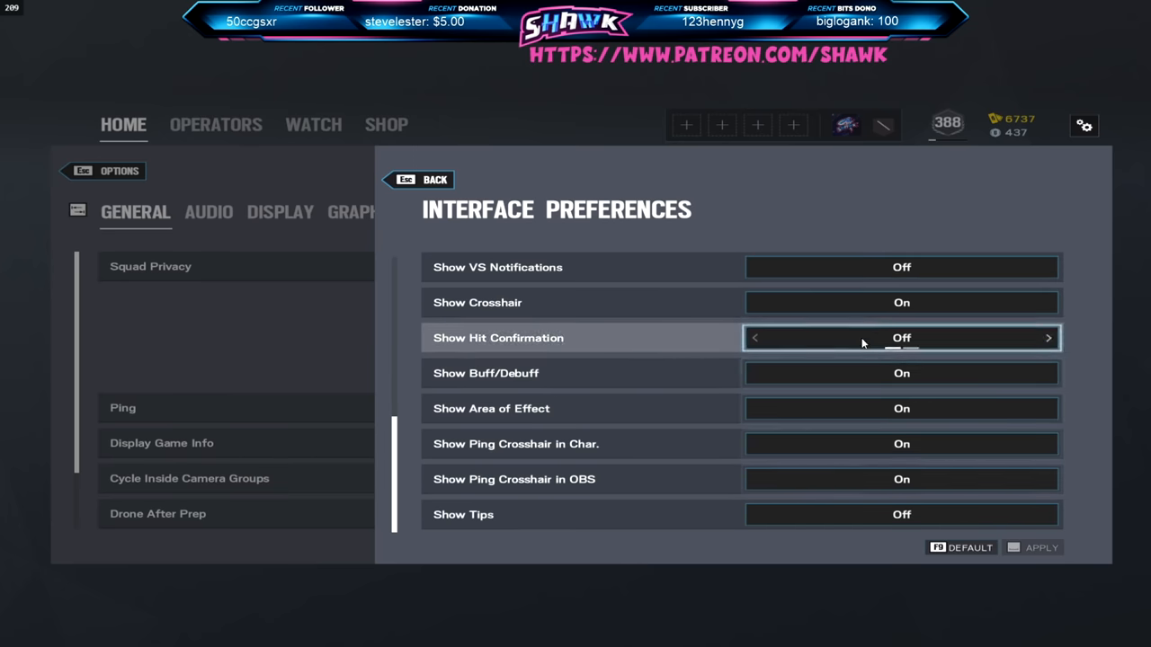
left_click(236, 286)
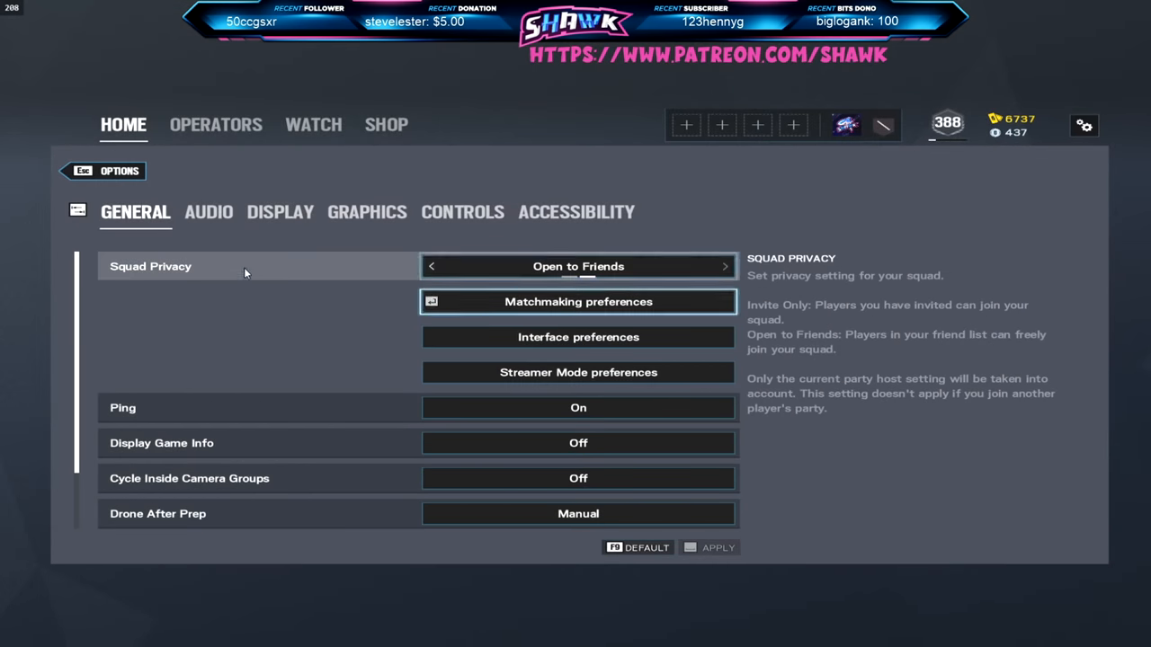
- On the Audio settings, cycle Dynamic Range through Hi-Fi and TV and leave it on Night Mode
left_click(208, 212)
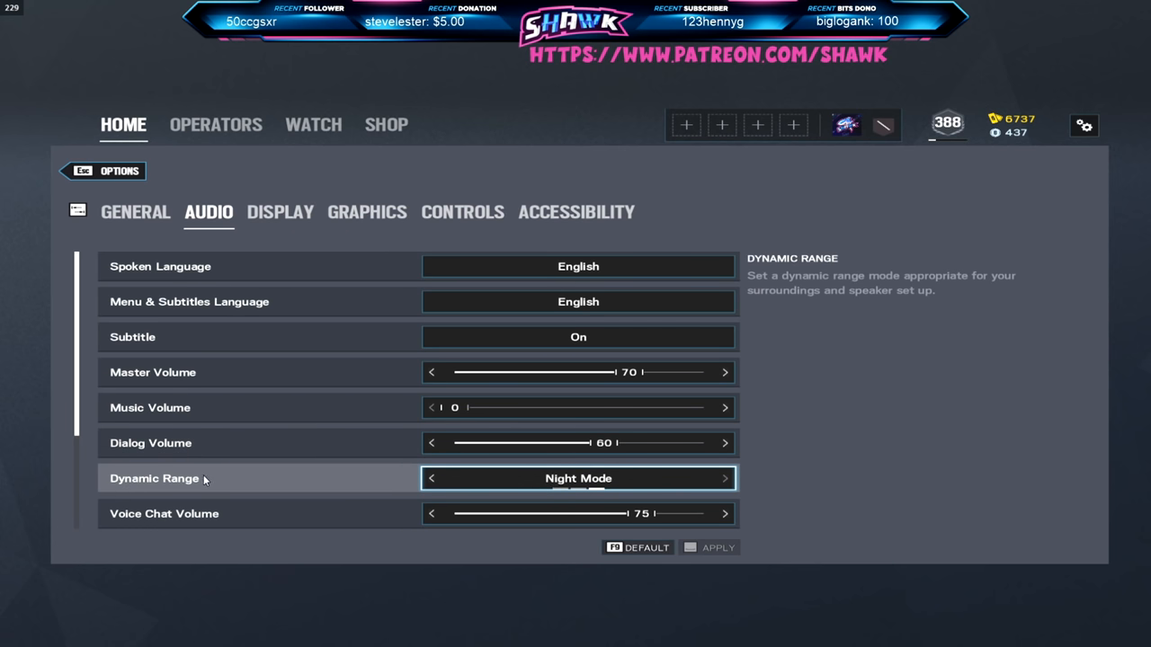
left_click(581, 482)
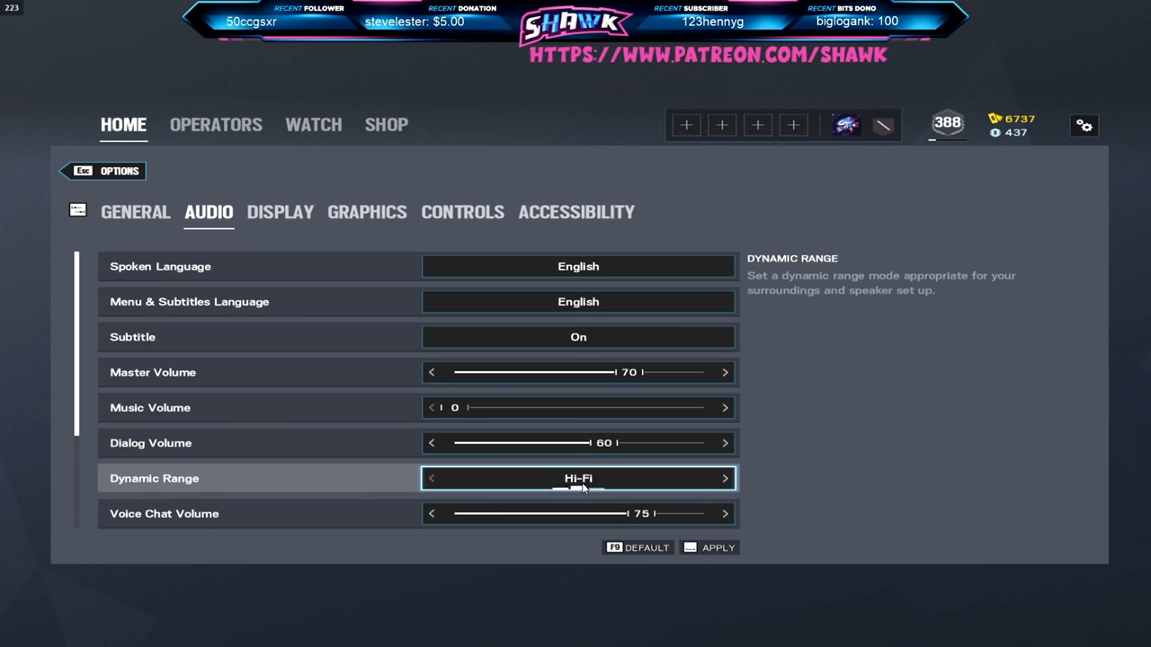
left_click(581, 483)
left_click(569, 492)
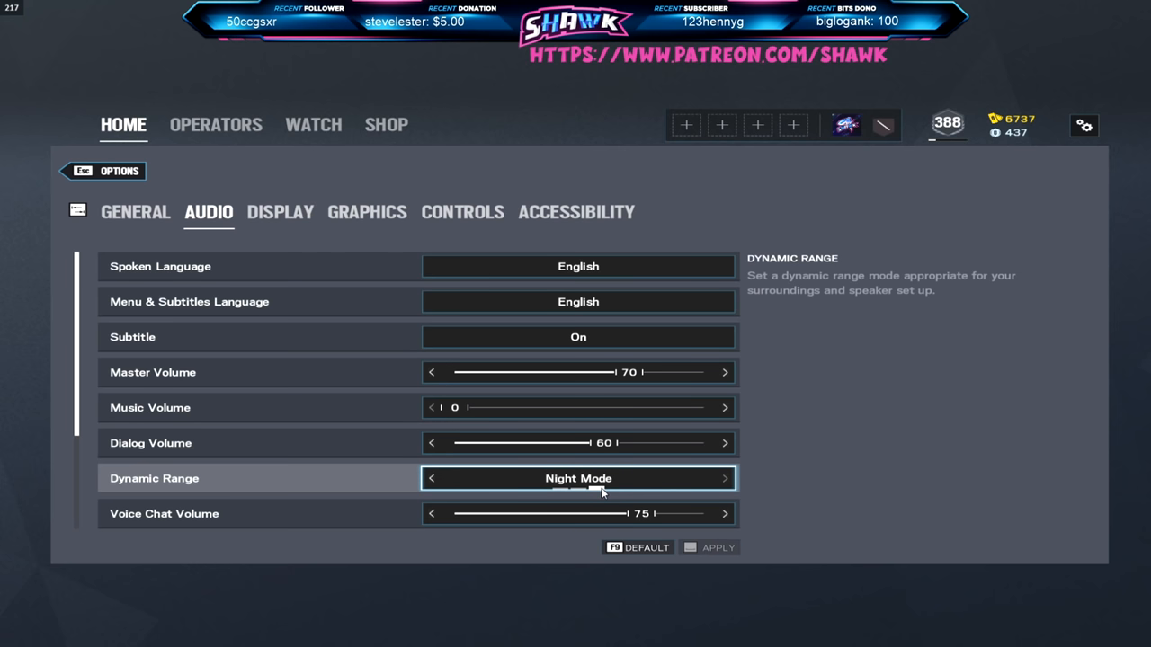
left_click(603, 491)
scroll(321, 428, "down", 2)
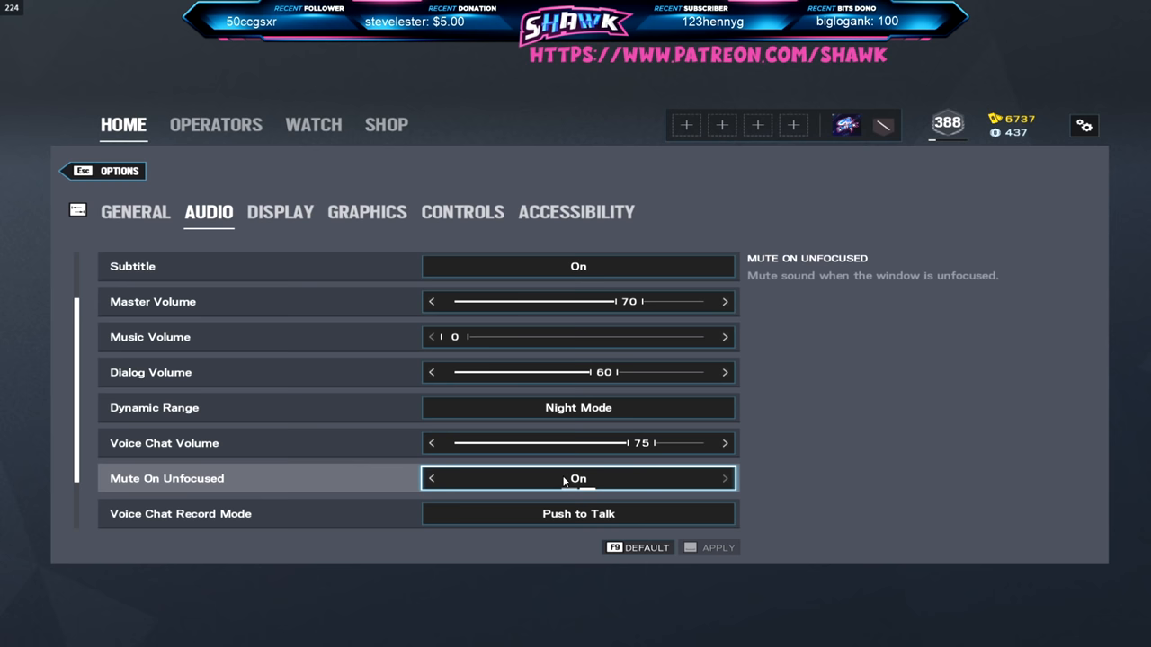
scroll(564, 482, "down", 2)
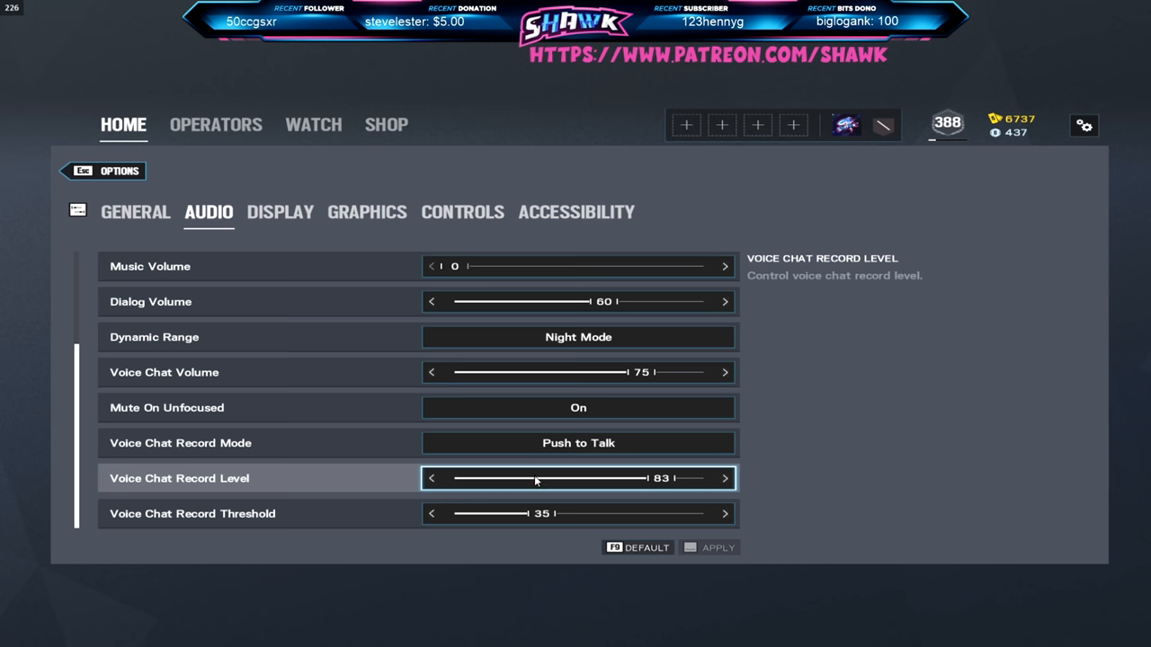
- On the Display settings, switch the monitor to 2 and back to monitor 1 - XB252Q
left_click(294, 218)
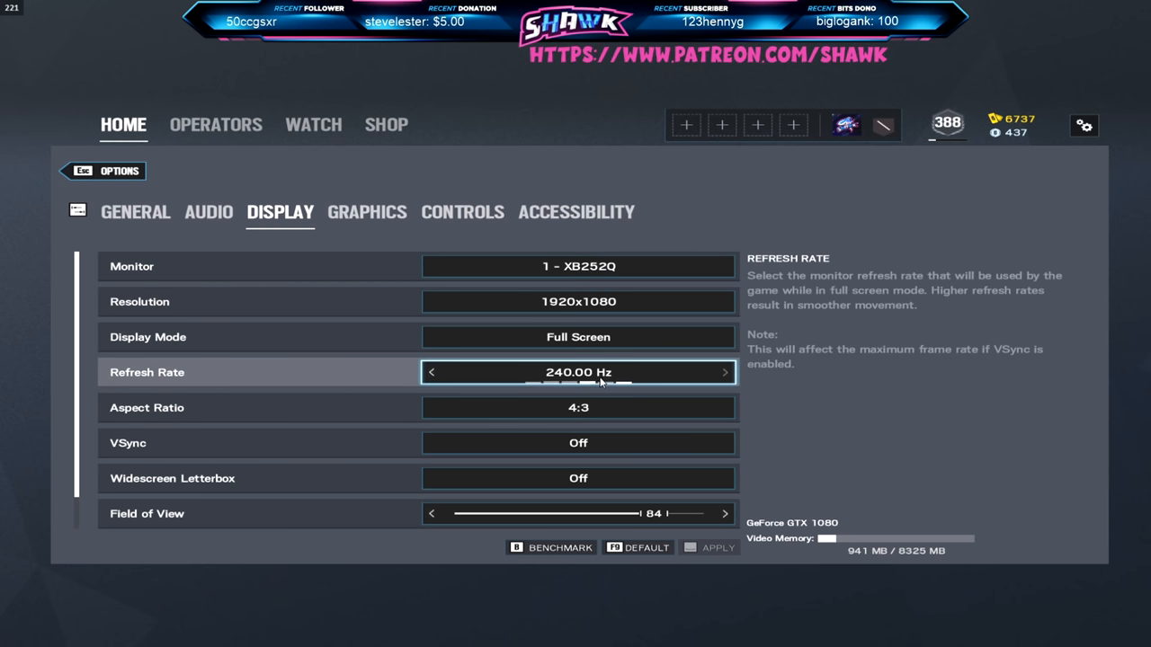
left_click(592, 279)
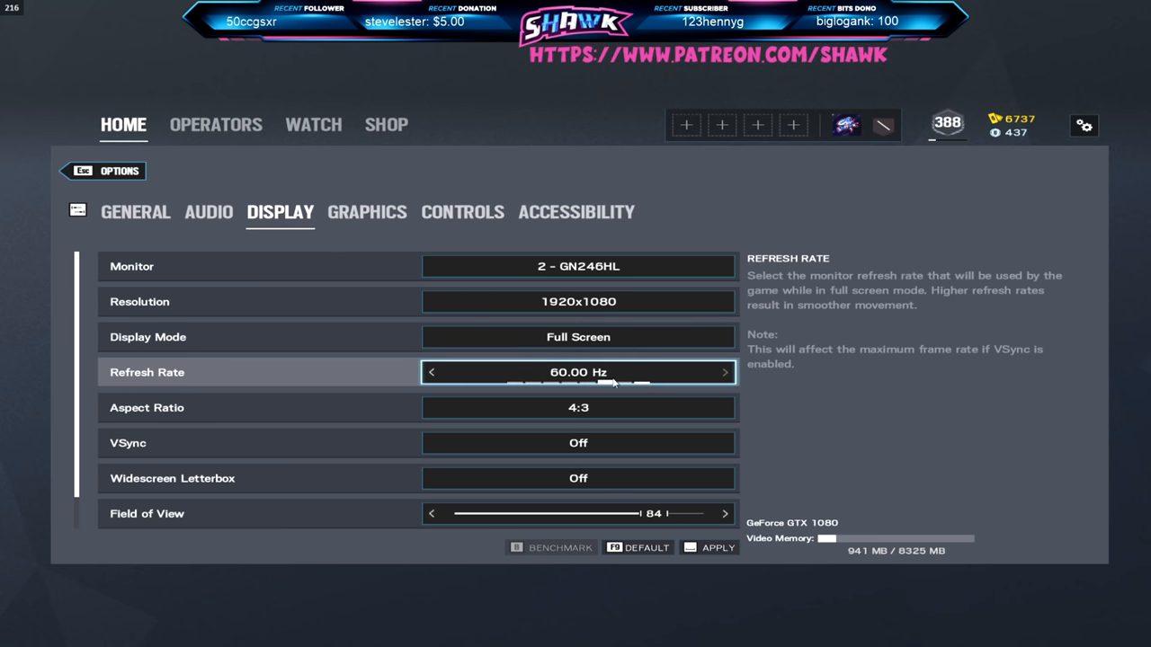
left_click(575, 277)
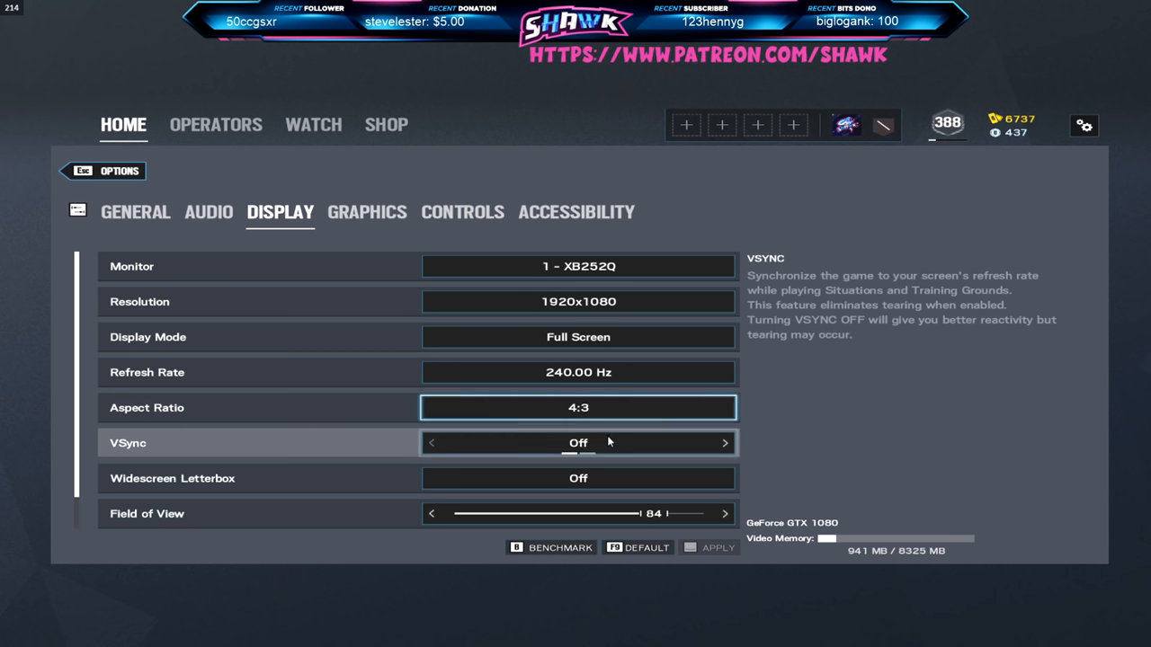
scroll(601, 442, "down", 1)
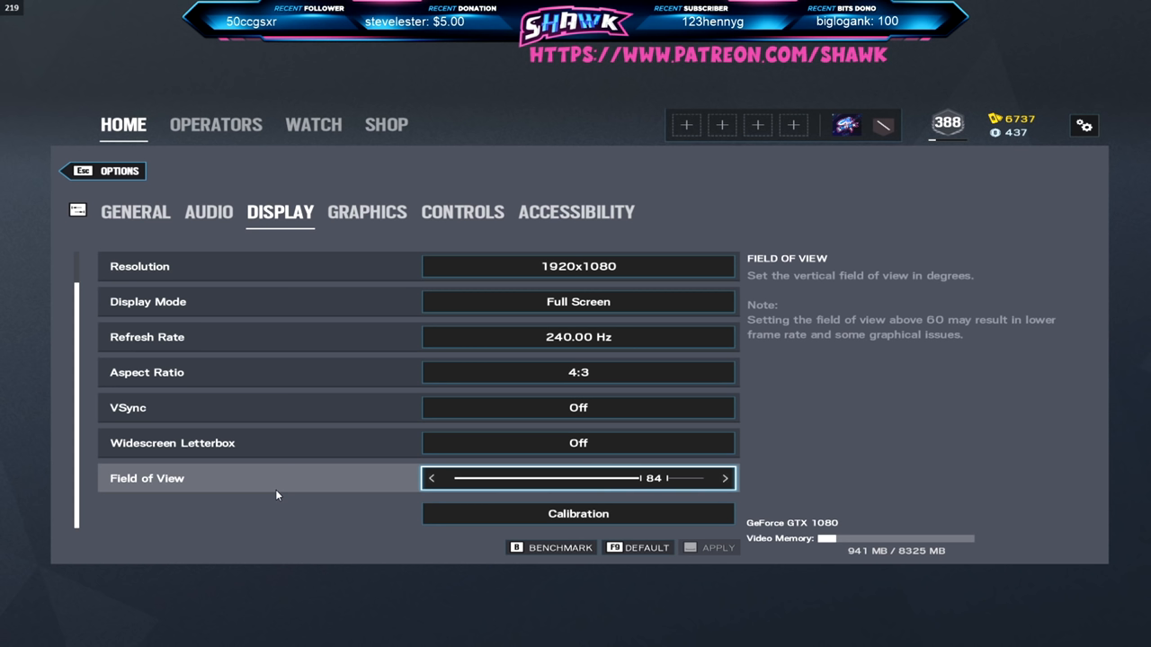
- Check the brightness calibration at 70, close it, and move to the Graphics settings
left_click(519, 517)
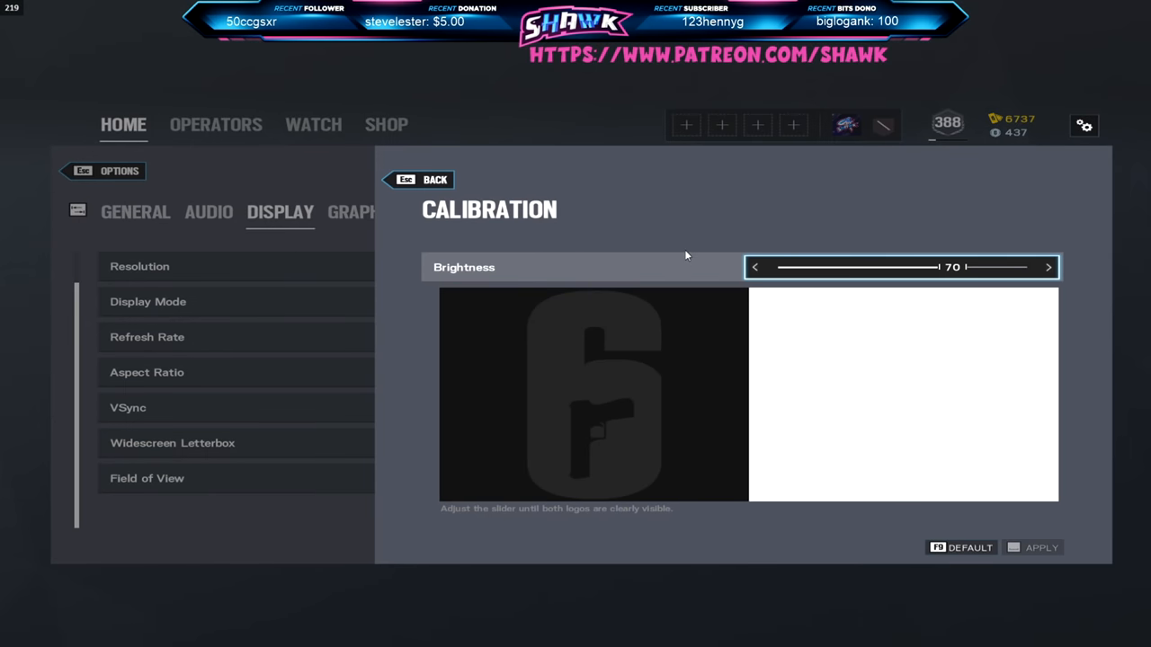
left_click(430, 179)
left_click(374, 209)
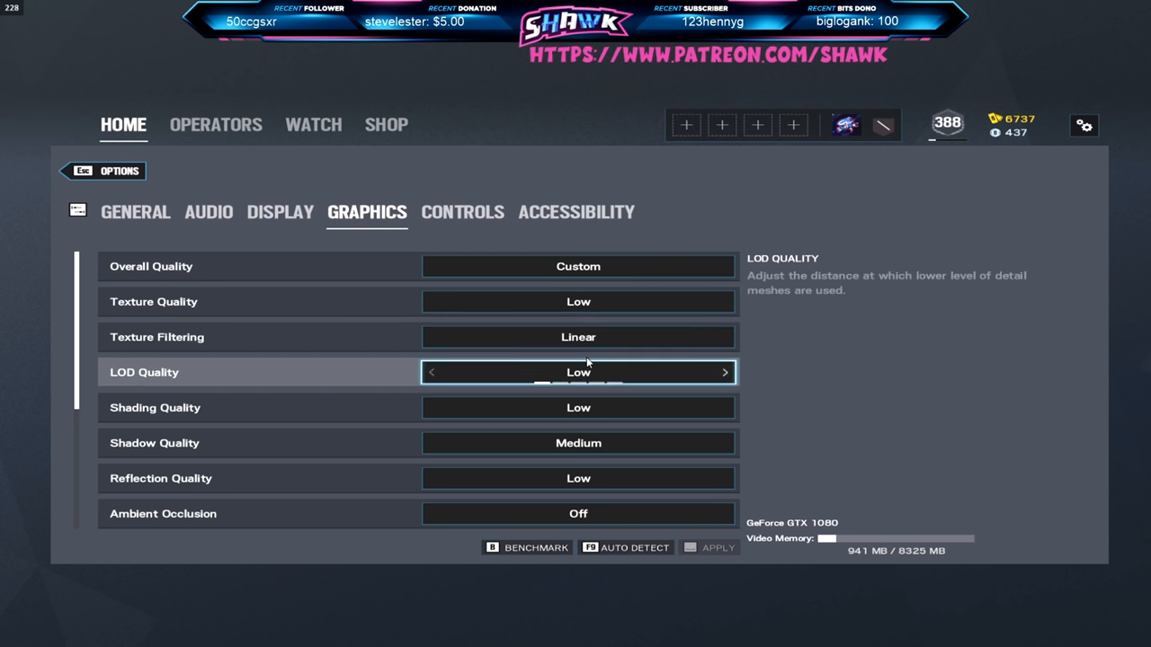
scroll(593, 422, "down", 4)
scroll(593, 422, "down", 2)
scroll(593, 423, "up", 2)
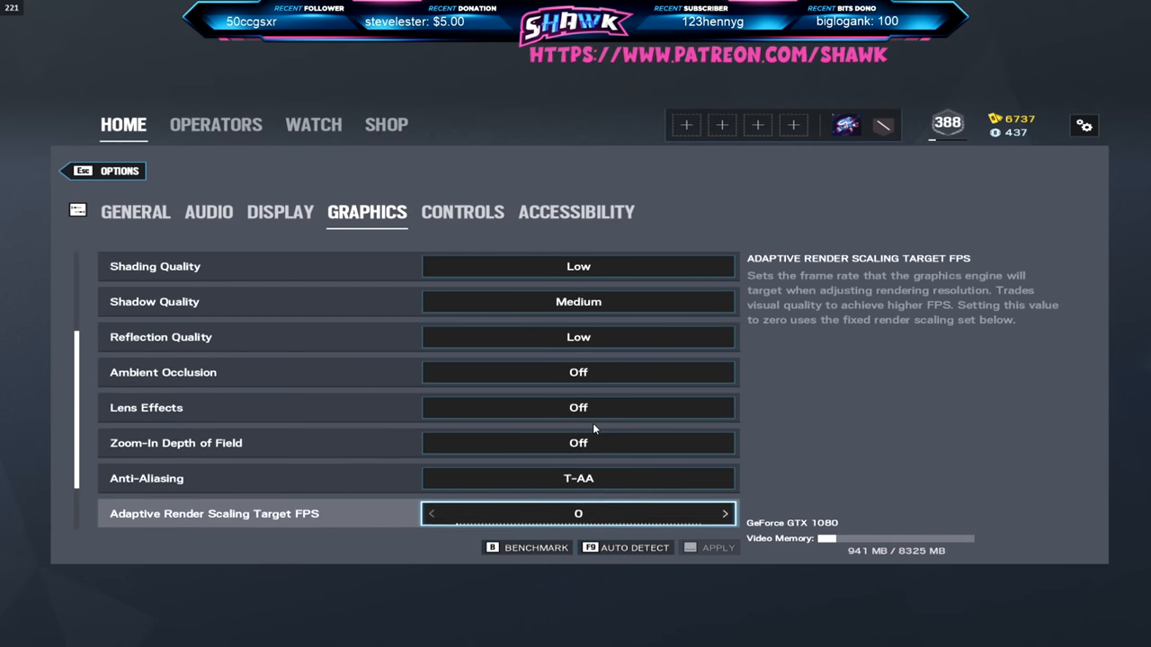
scroll(592, 423, "up", 4)
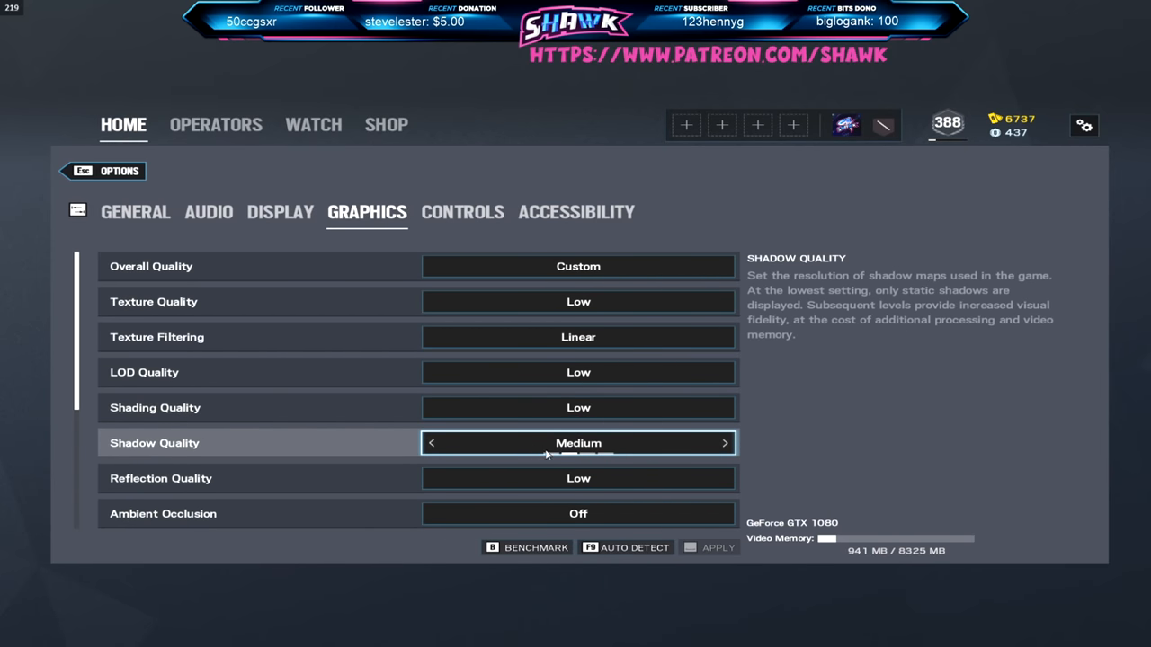
left_click(552, 457)
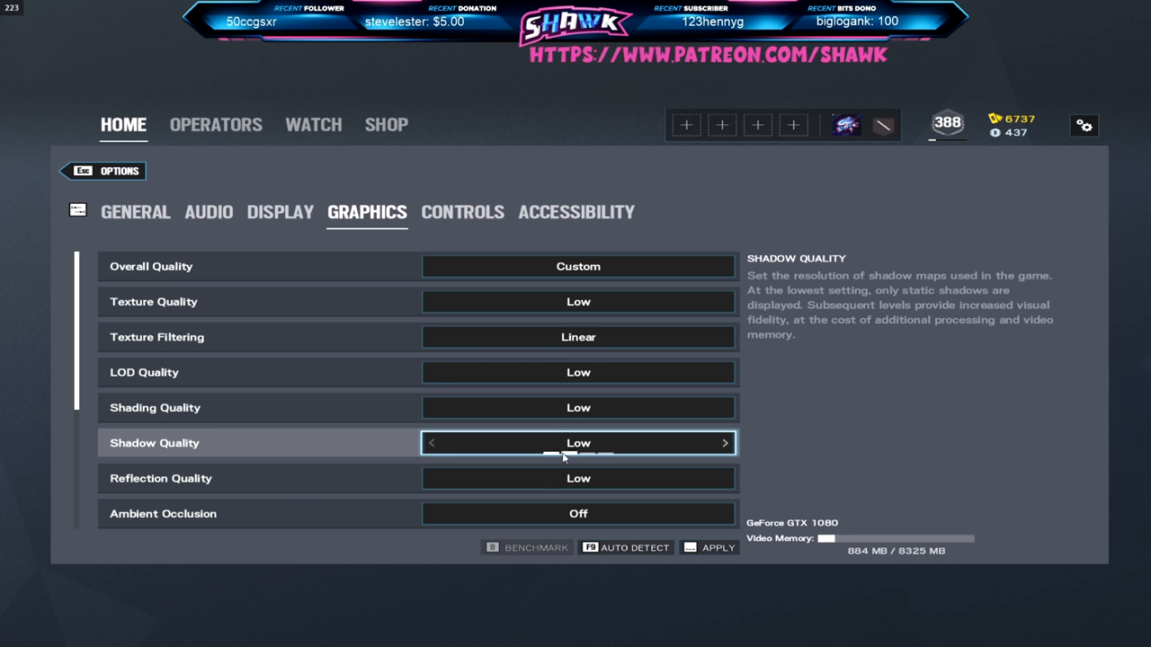
left_click(569, 455)
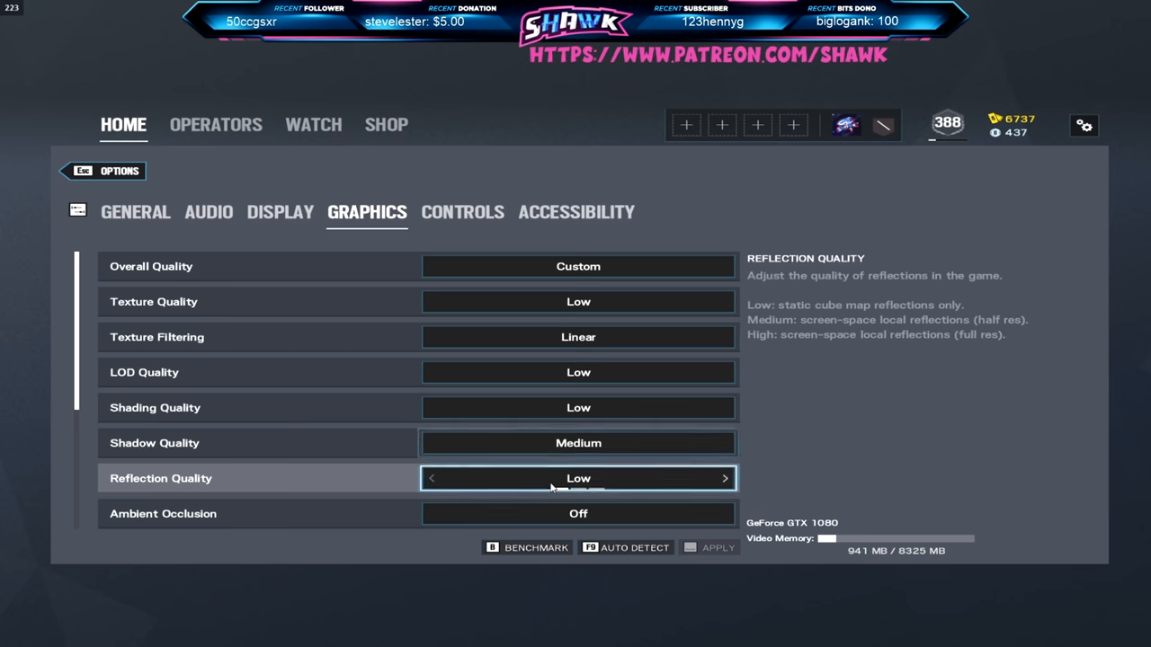
scroll(575, 478, "down", 2)
scroll(533, 441, "down", 2)
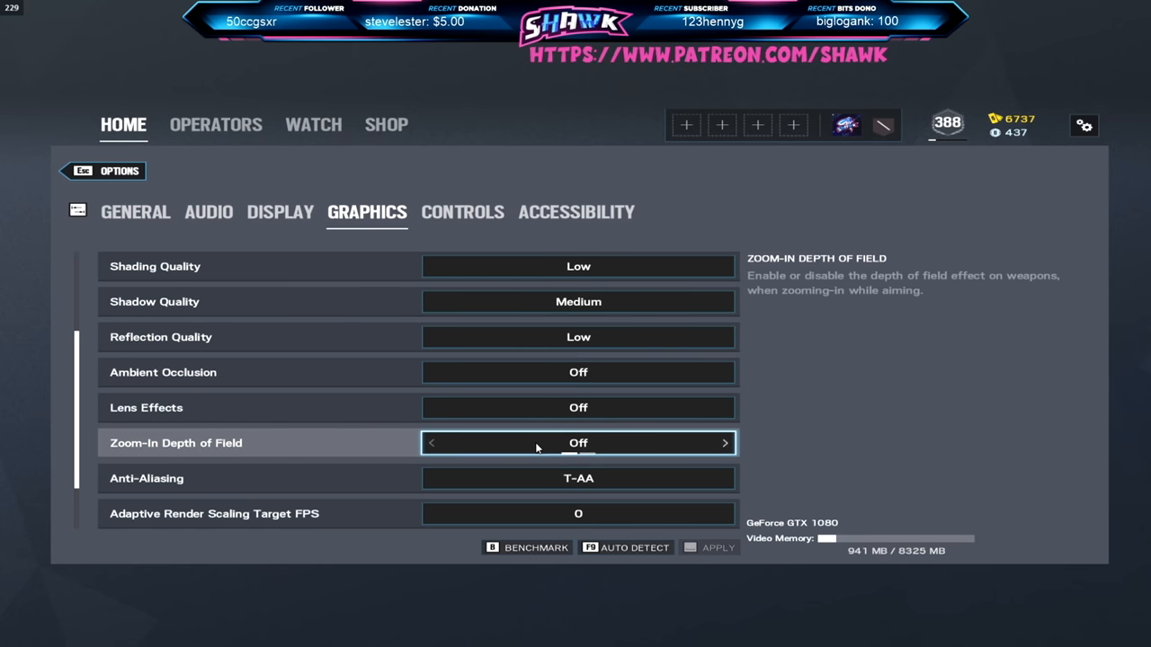
scroll(542, 441, "down", 2)
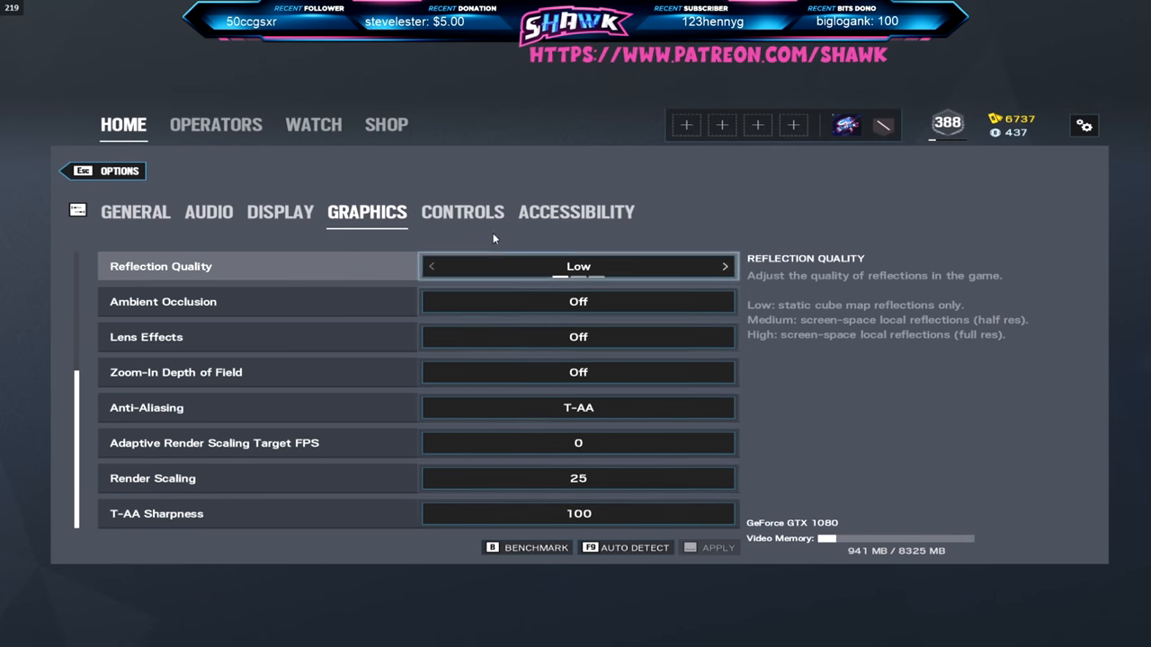
- Switch to the Controls settings showing keyboard and mouse options with sensitivity 13/13
left_click(463, 214)
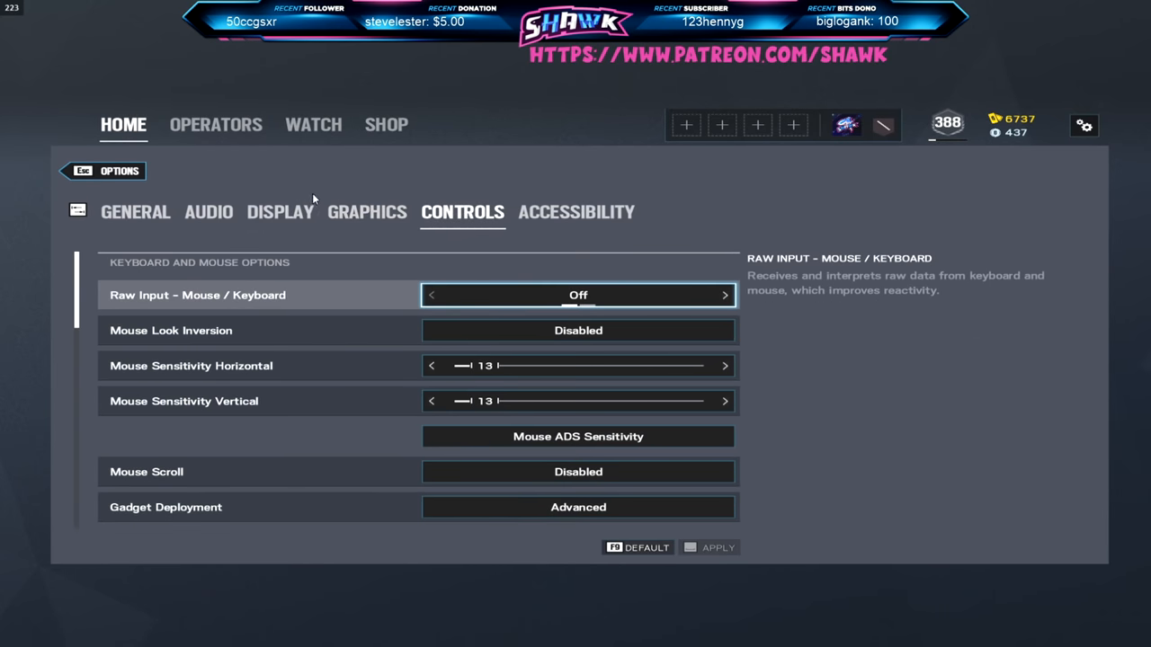
scroll(312, 395, "down", 10)
scroll(320, 403, "up", 10)
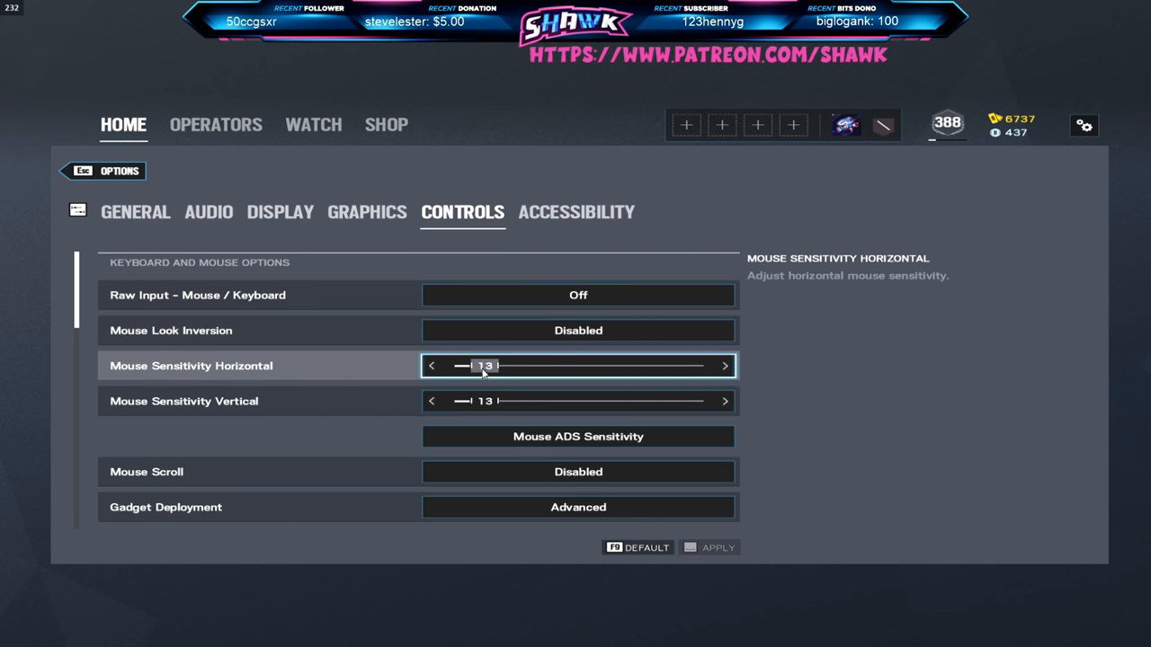
left_click(550, 439)
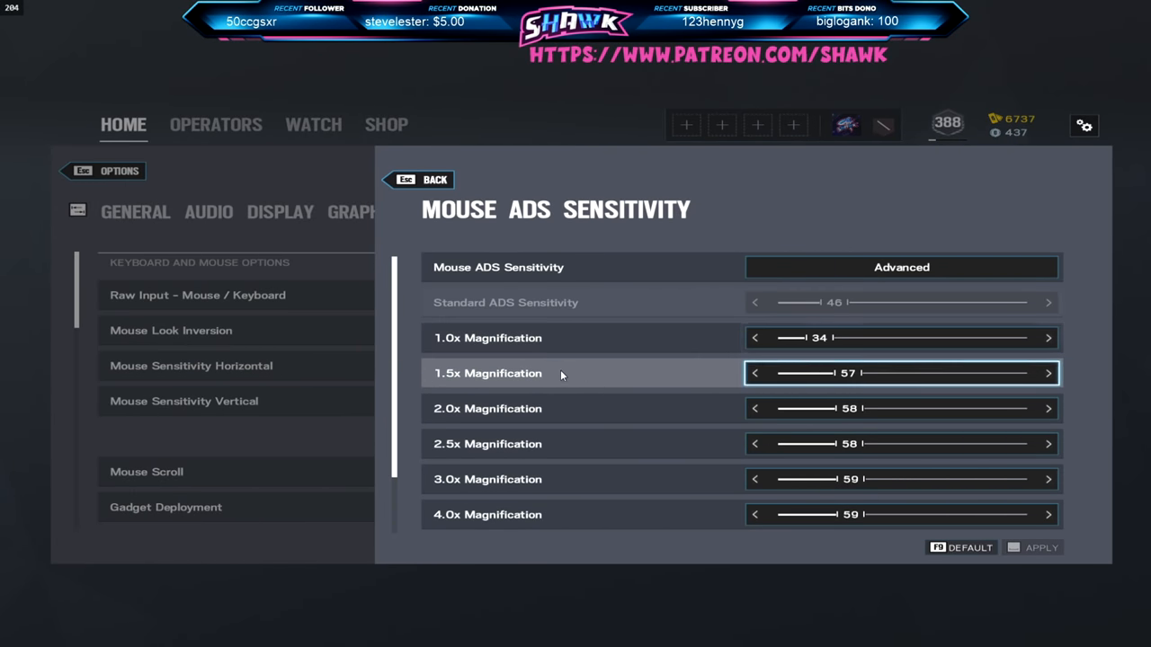
scroll(547, 377, "down", 2)
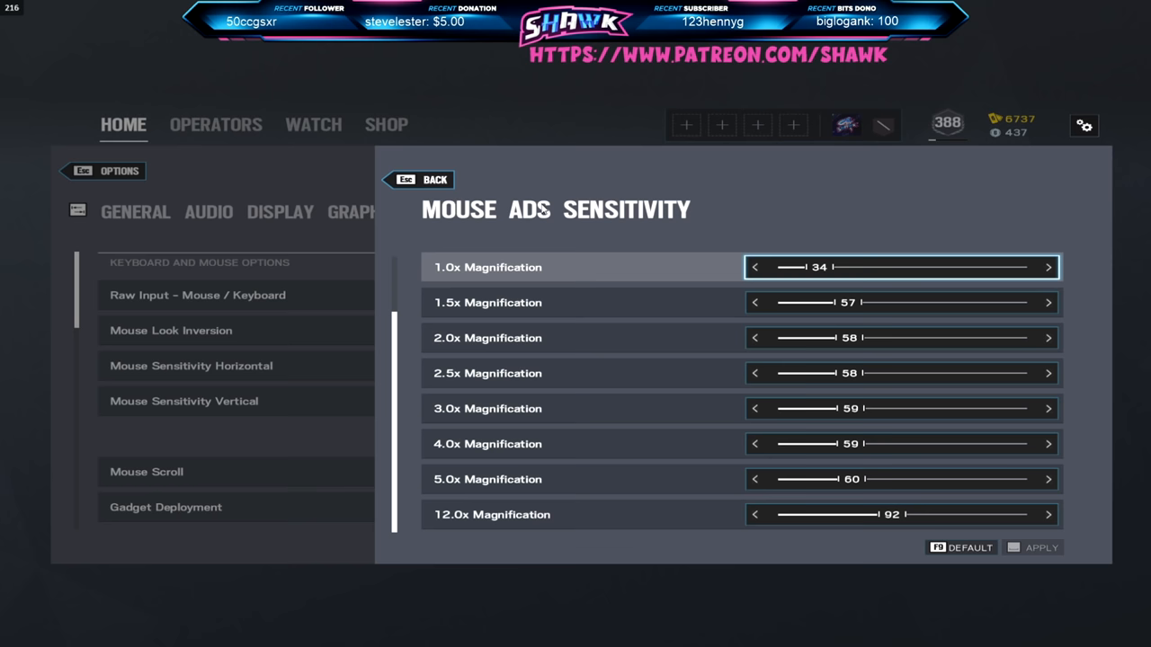
left_click(338, 240)
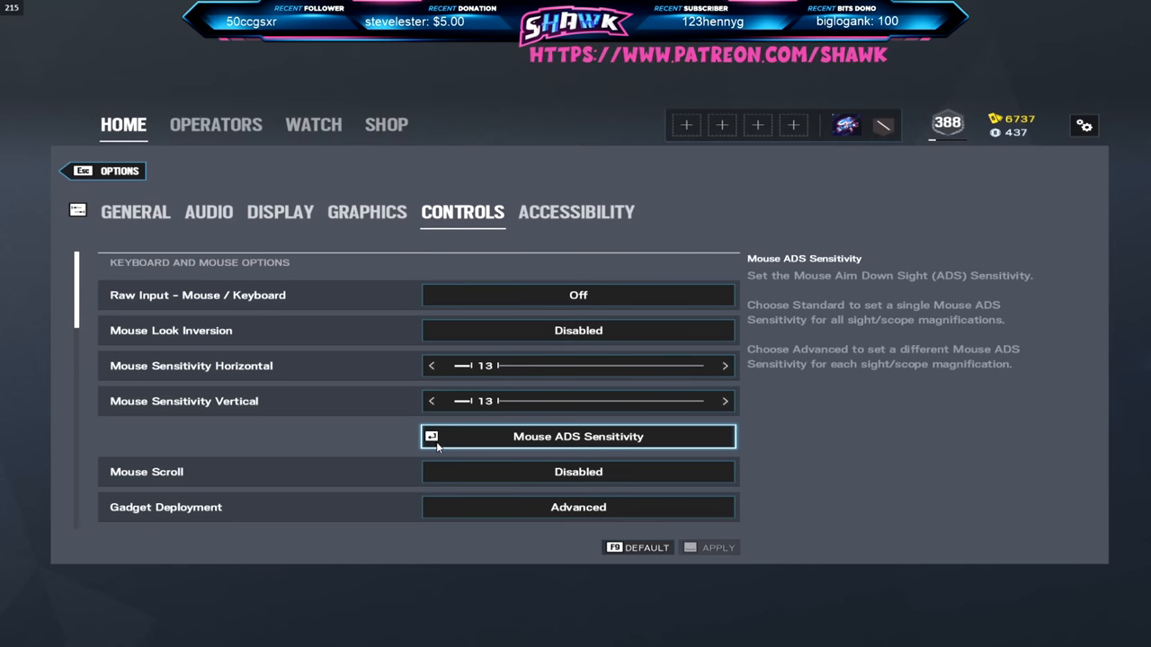
scroll(290, 437, "down", 2)
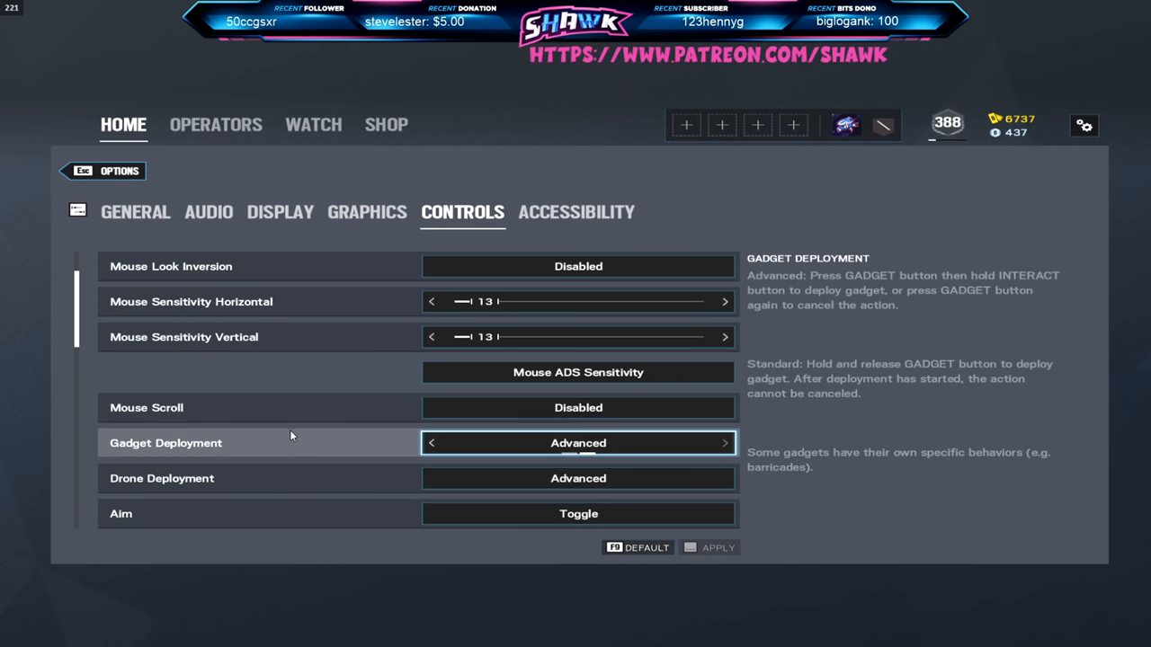
scroll(290, 436, "down", 2)
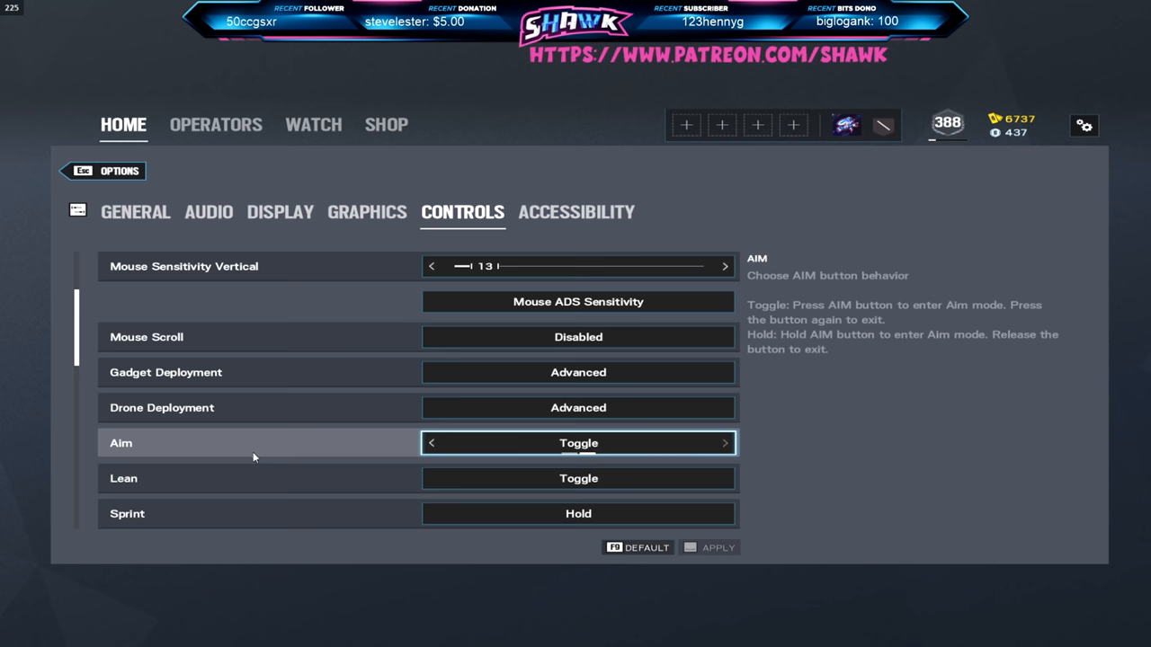
scroll(256, 469, "down", 2)
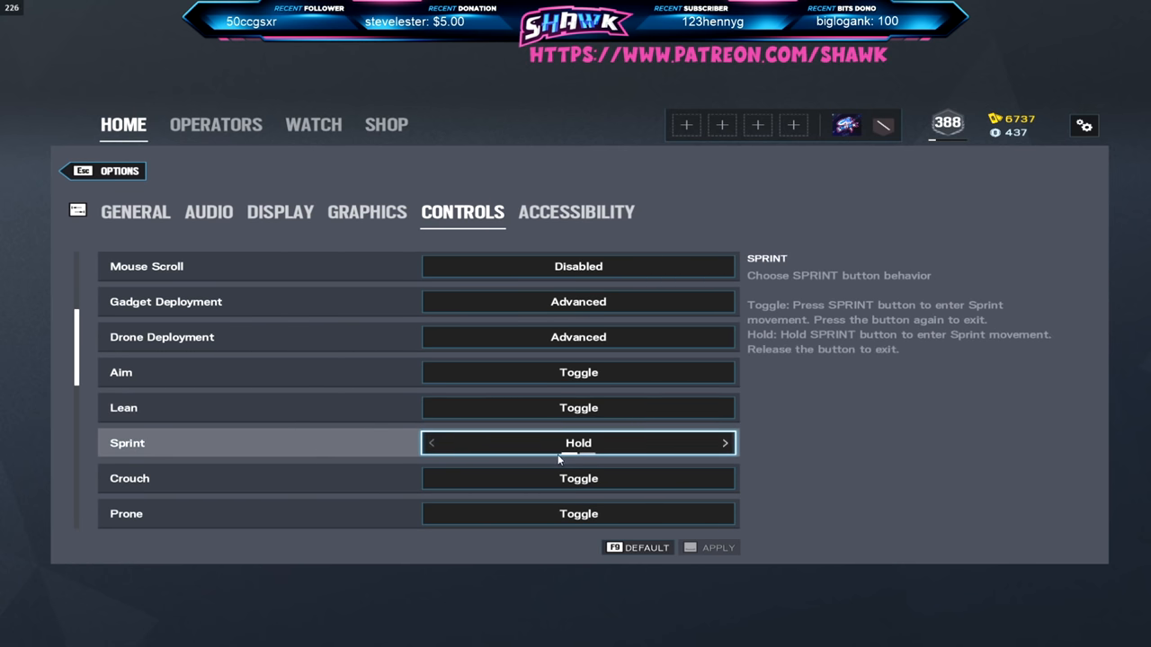
scroll(346, 463, "down", 2)
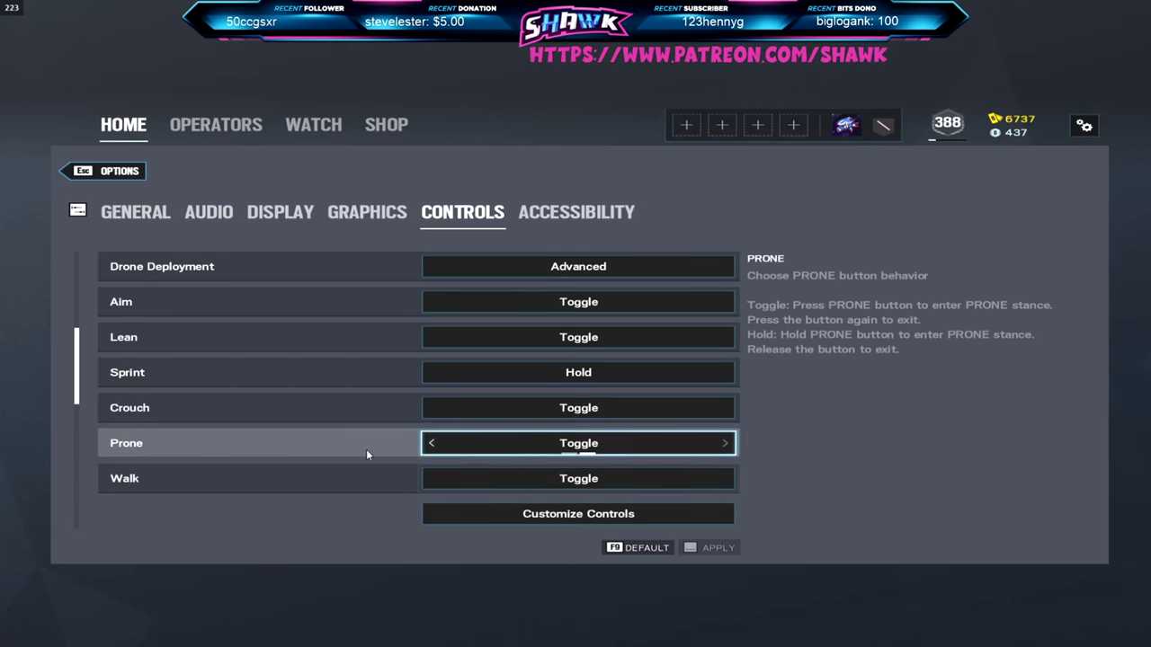
left_click(557, 514)
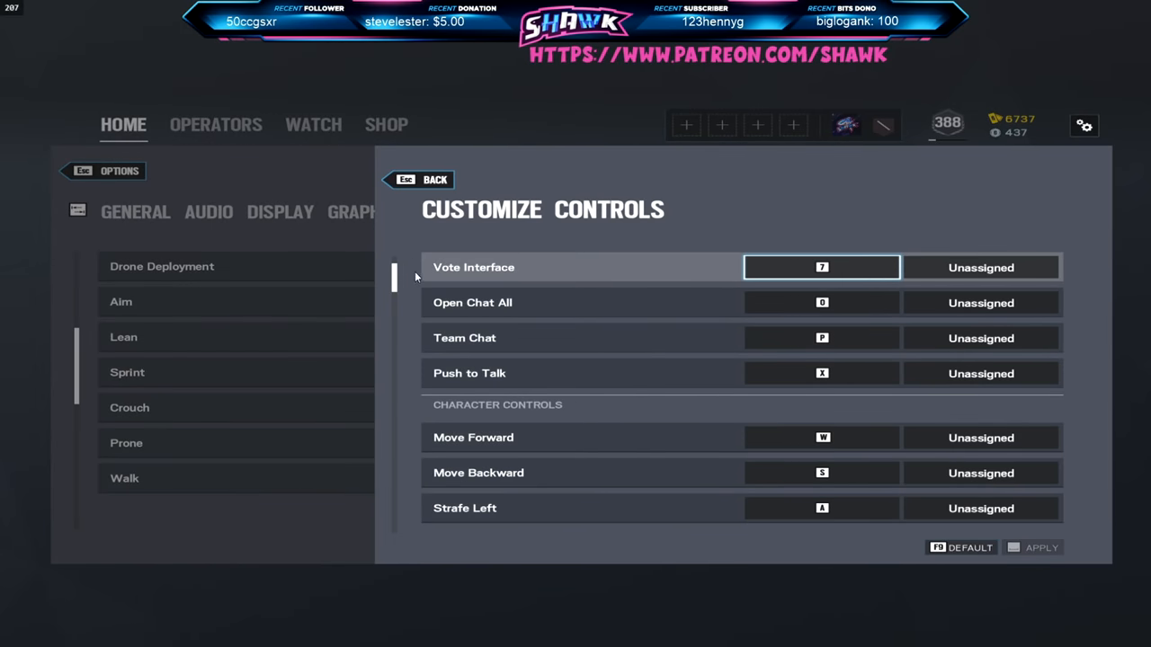
scroll(415, 270, "up", 2)
scroll(520, 337, "down", 2)
scroll(537, 386, "down", 2)
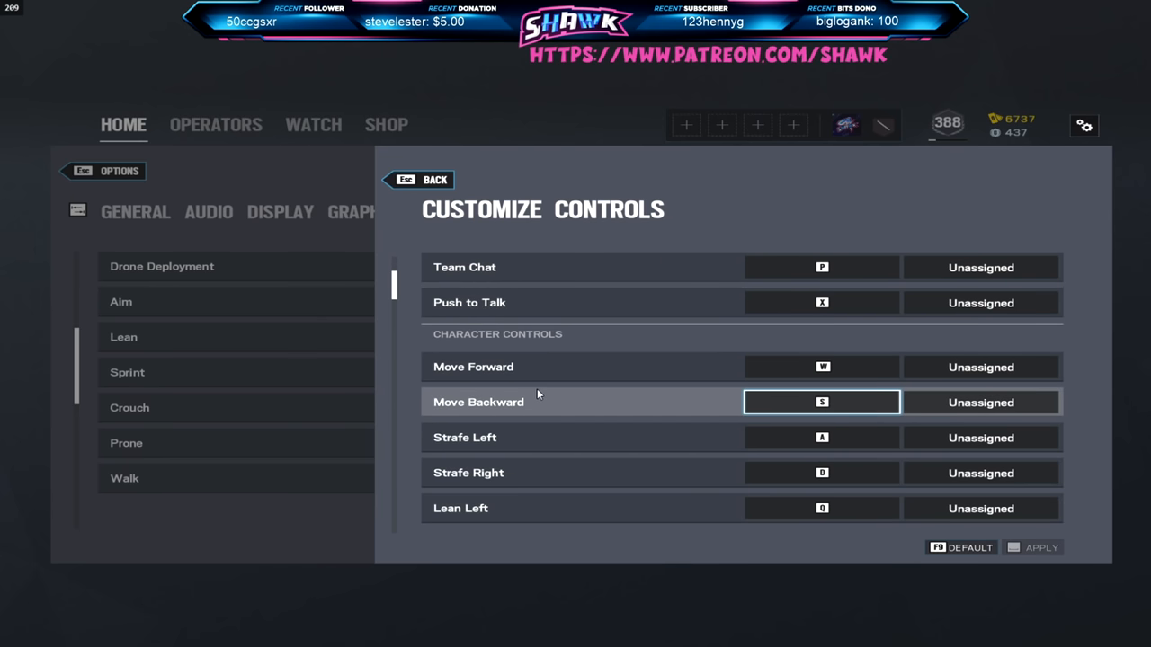
scroll(537, 389, "down", 2)
scroll(535, 388, "down", 2)
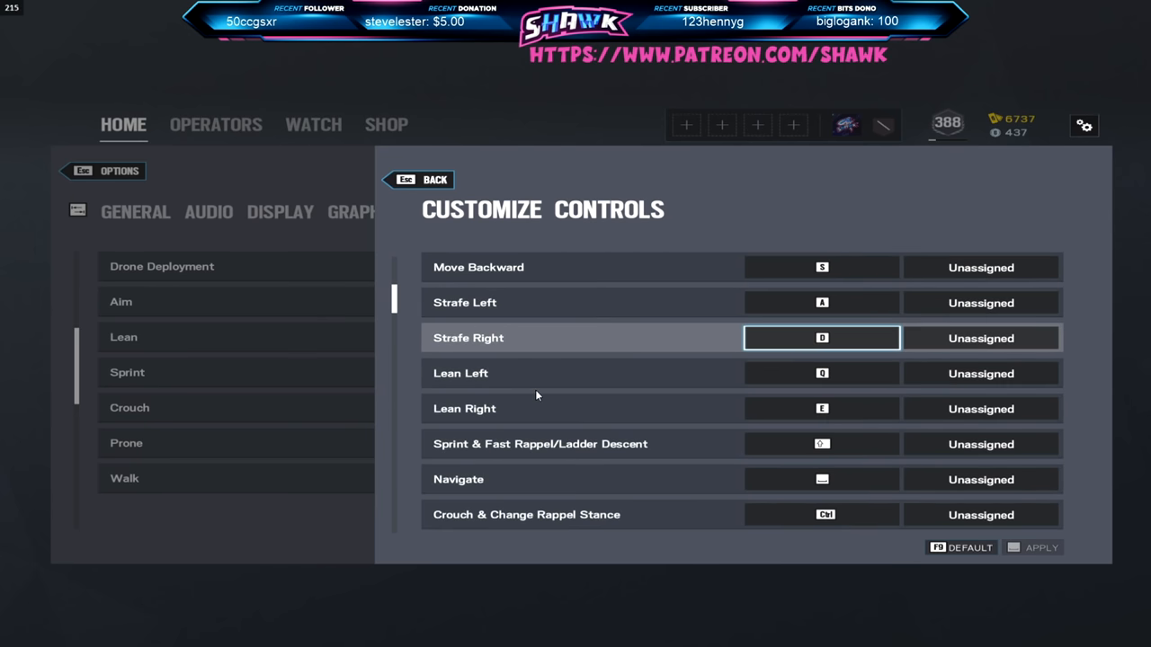
scroll(535, 389, "down", 2)
scroll(535, 400, "down", 2)
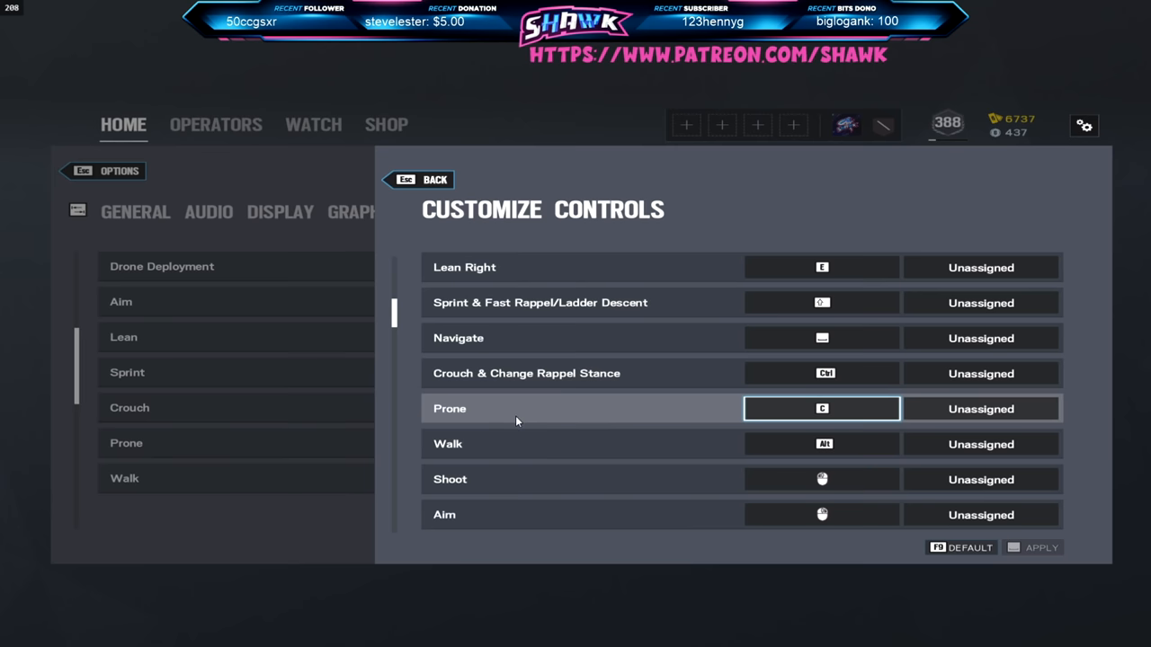
scroll(515, 415, "down", 2)
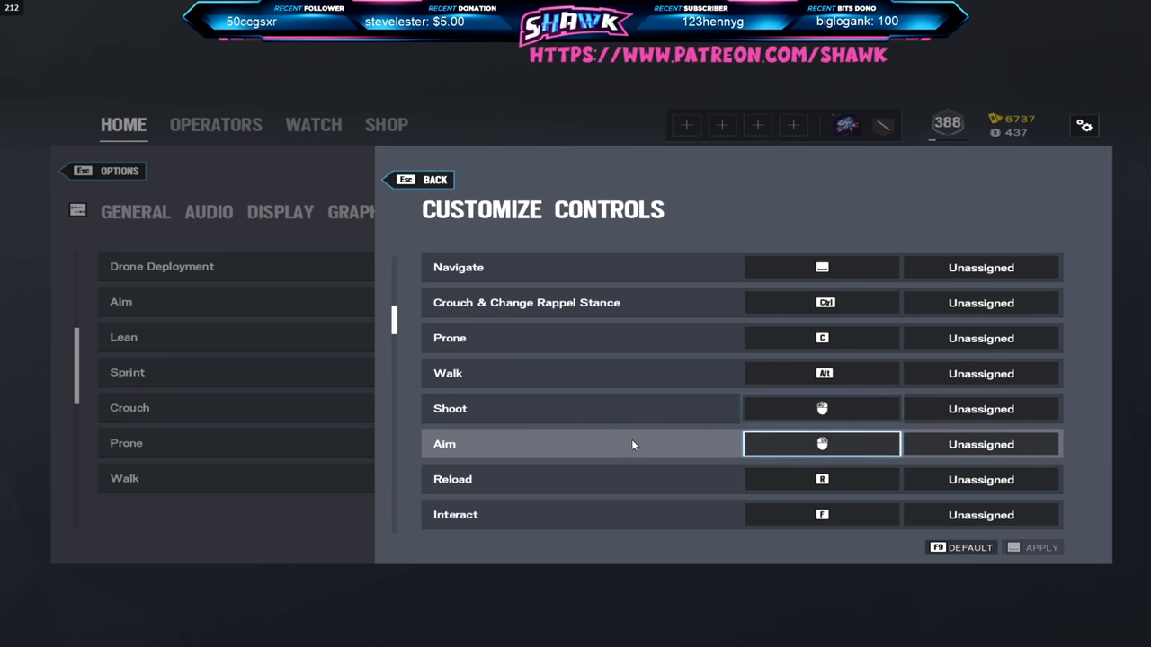
scroll(631, 442, "down", 2)
scroll(630, 444, "down", 2)
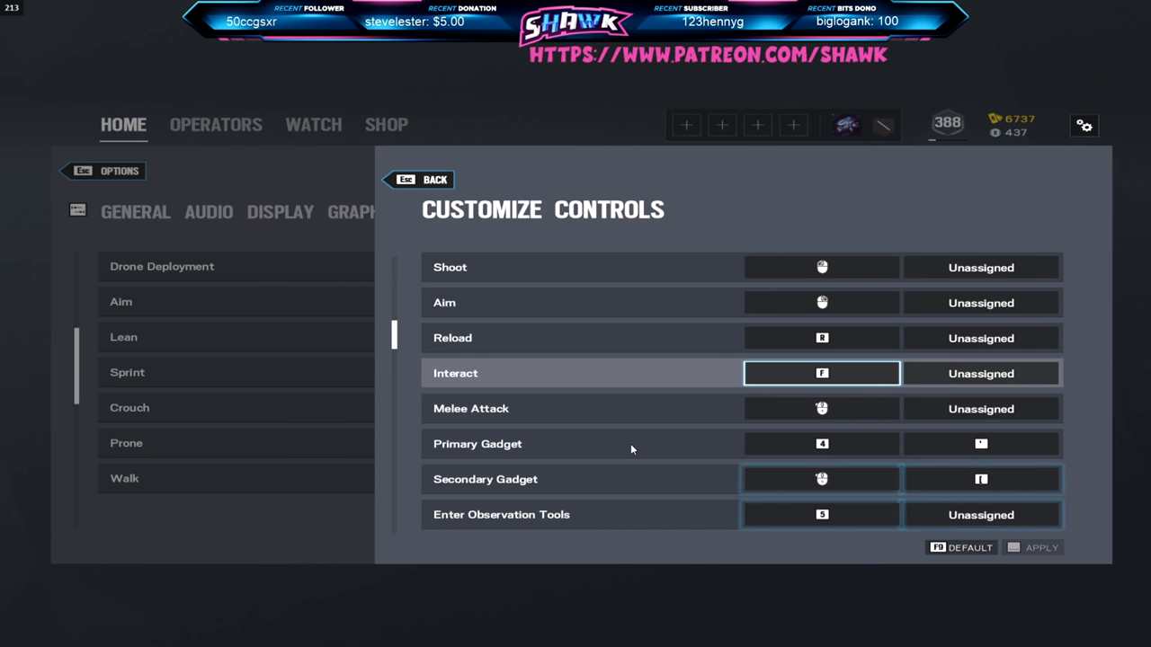
scroll(635, 441, "down", 2)
scroll(637, 444, "down", 2)
scroll(638, 445, "down", 2)
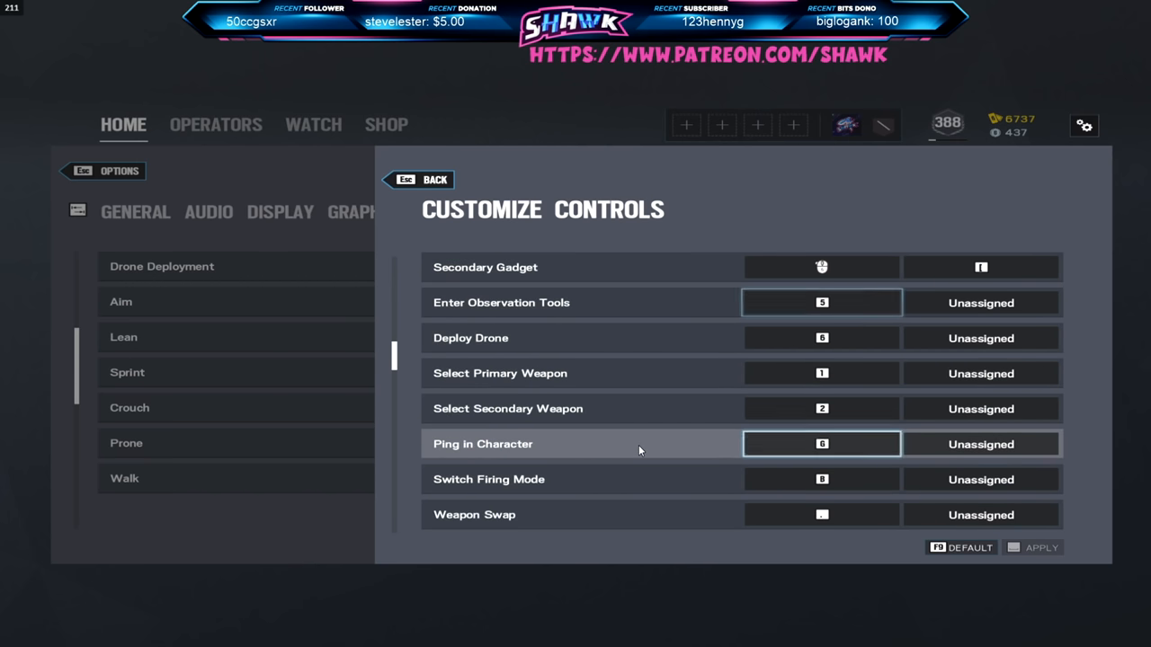
scroll(638, 445, "down", 2)
scroll(642, 444, "down", 2)
scroll(643, 443, "down", 2)
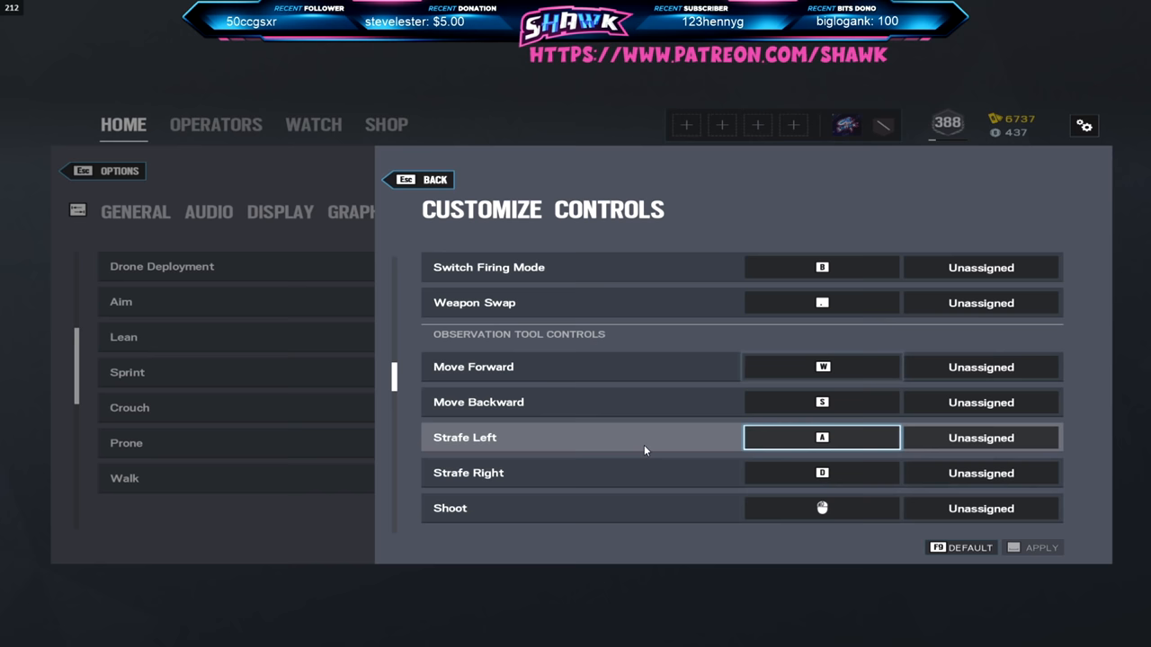
scroll(643, 441, "down", 2)
scroll(616, 377, "down", 2)
scroll(602, 400, "down", 2)
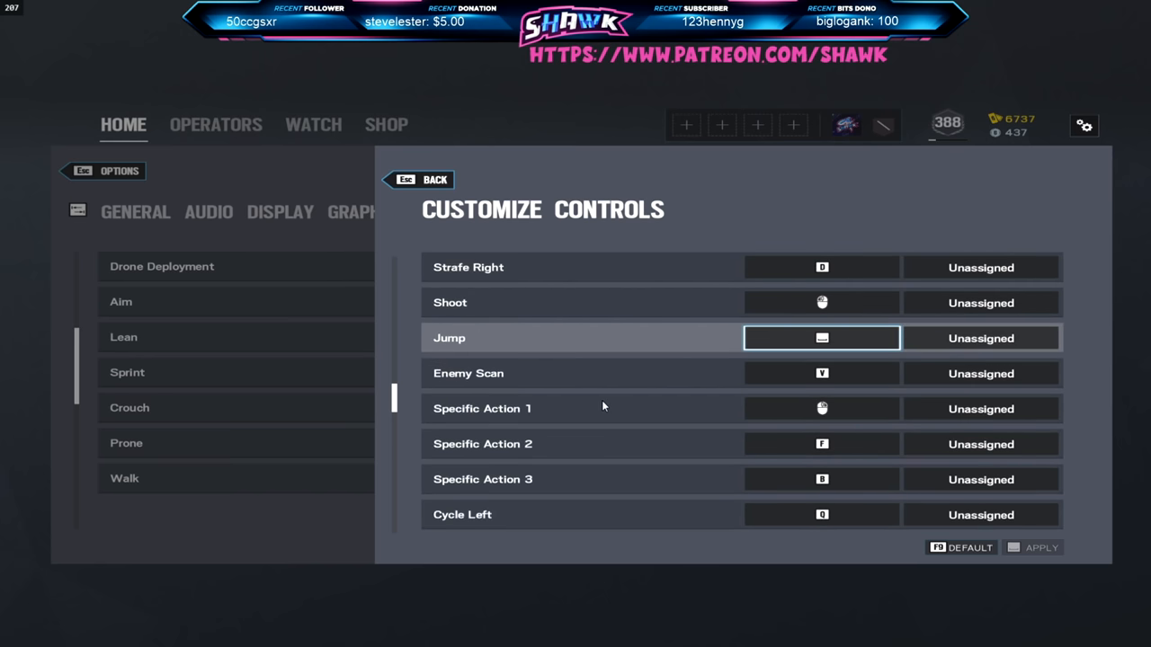
scroll(602, 400, "down", 2)
scroll(603, 400, "down", 4)
scroll(602, 400, "down", 2)
scroll(603, 401, "down", 2)
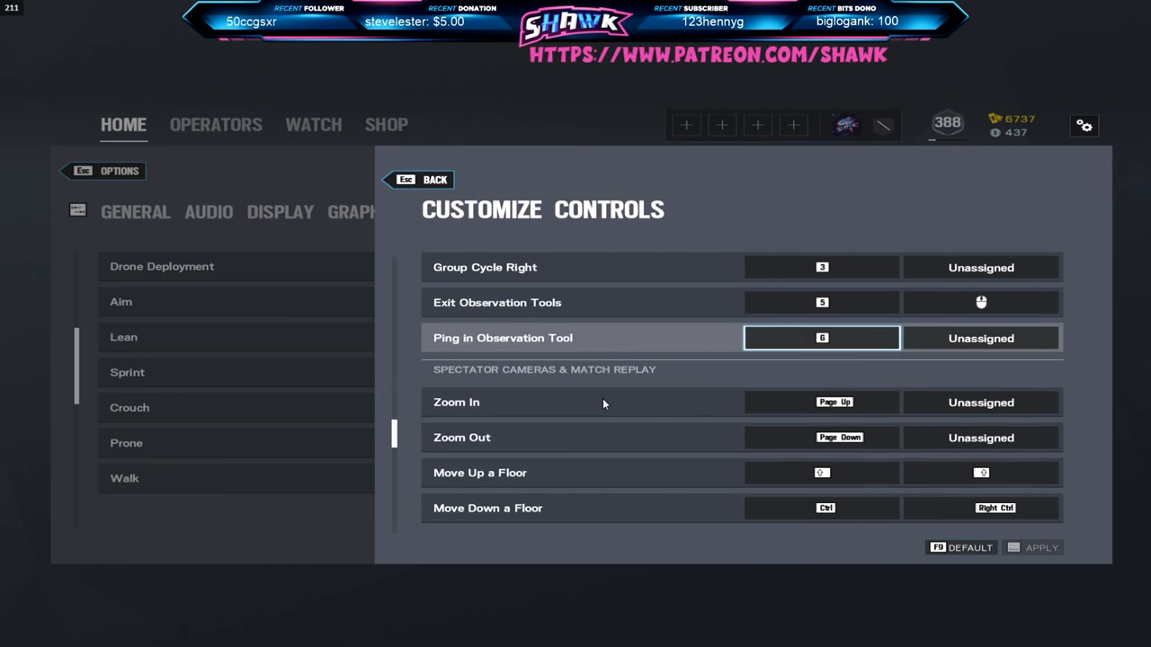
scroll(603, 401, "down", 2)
scroll(604, 401, "down", 4)
scroll(605, 402, "down", 4)
scroll(605, 401, "down", 4)
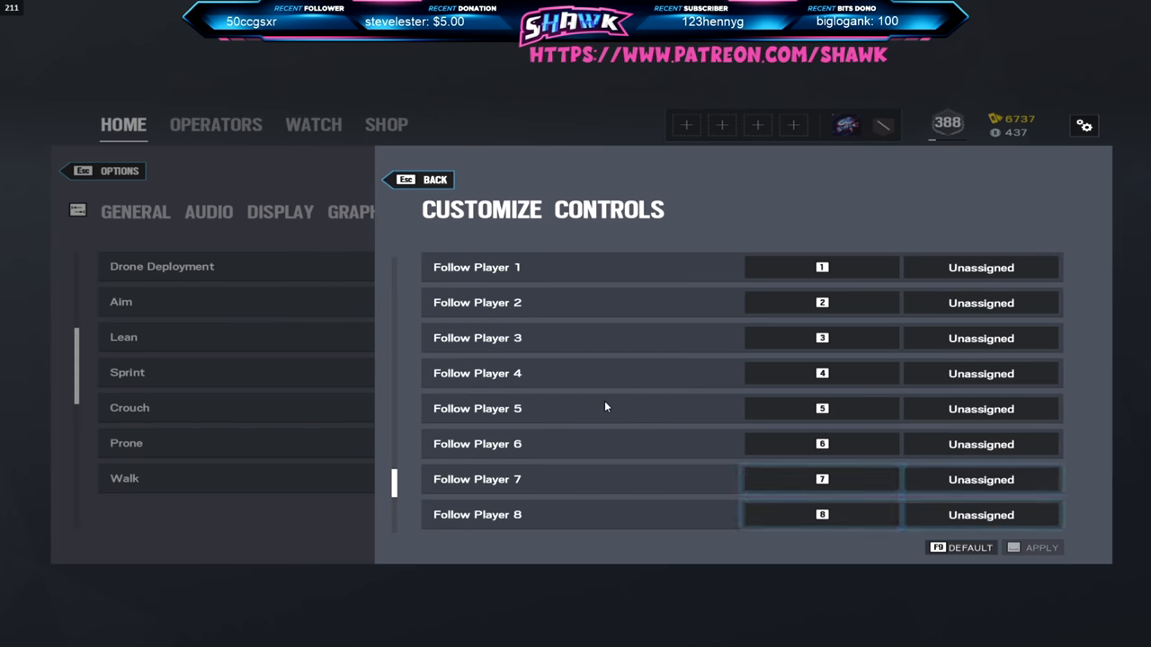
scroll(605, 402, "down", 4)
scroll(608, 403, "down", 6)
key("Escape")
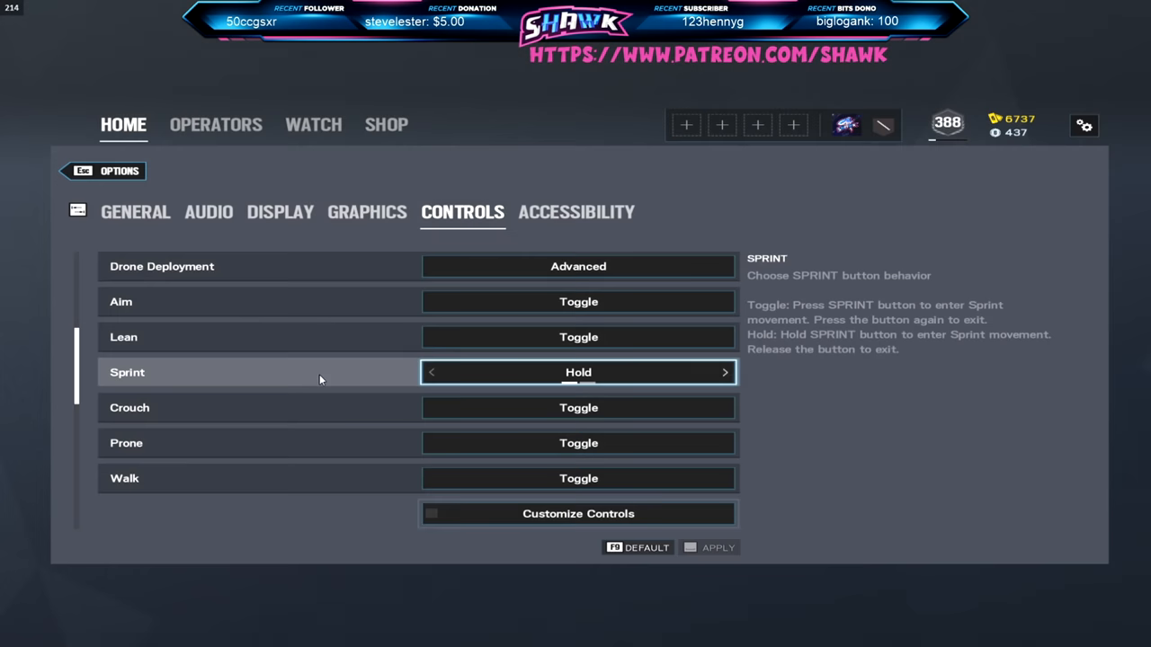
- On the Accessibility settings, try several optic colours including Black, then set it back to Purple
left_click(575, 212)
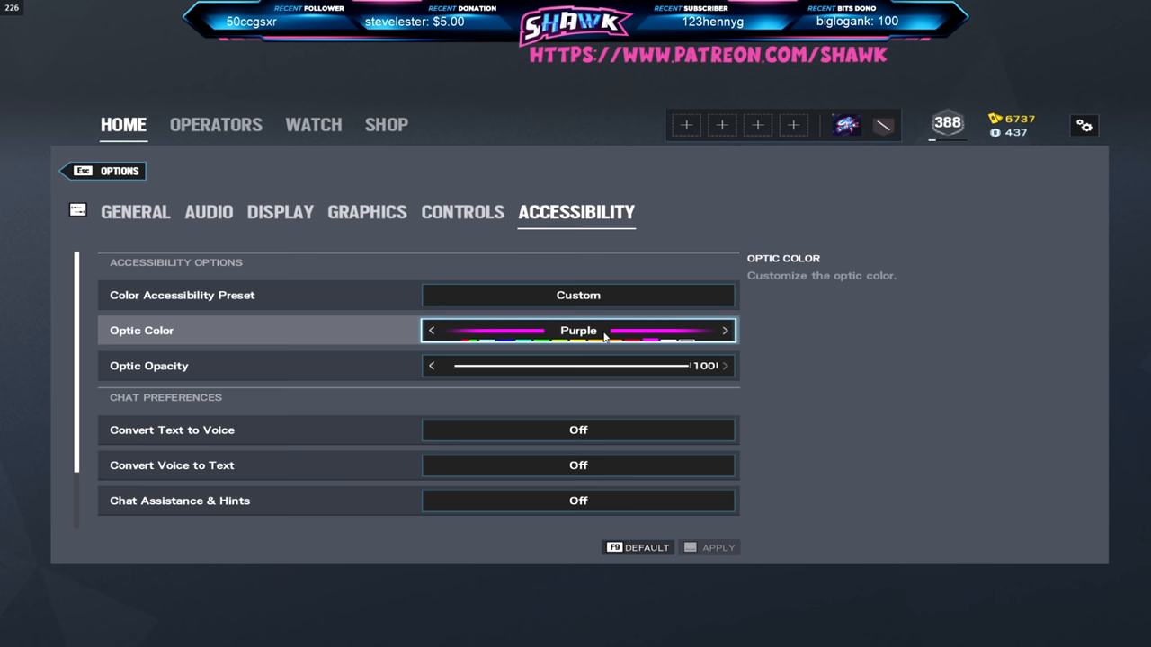
left_click(489, 340)
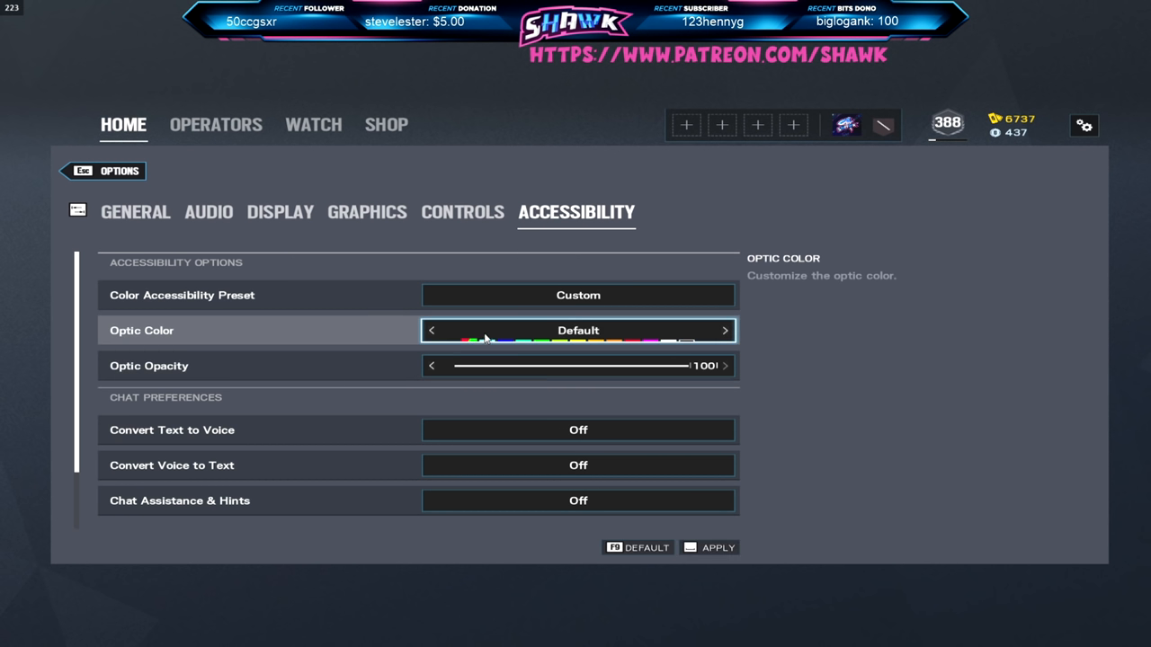
left_click(572, 340)
left_click(486, 339)
left_click(612, 340)
left_click(686, 341)
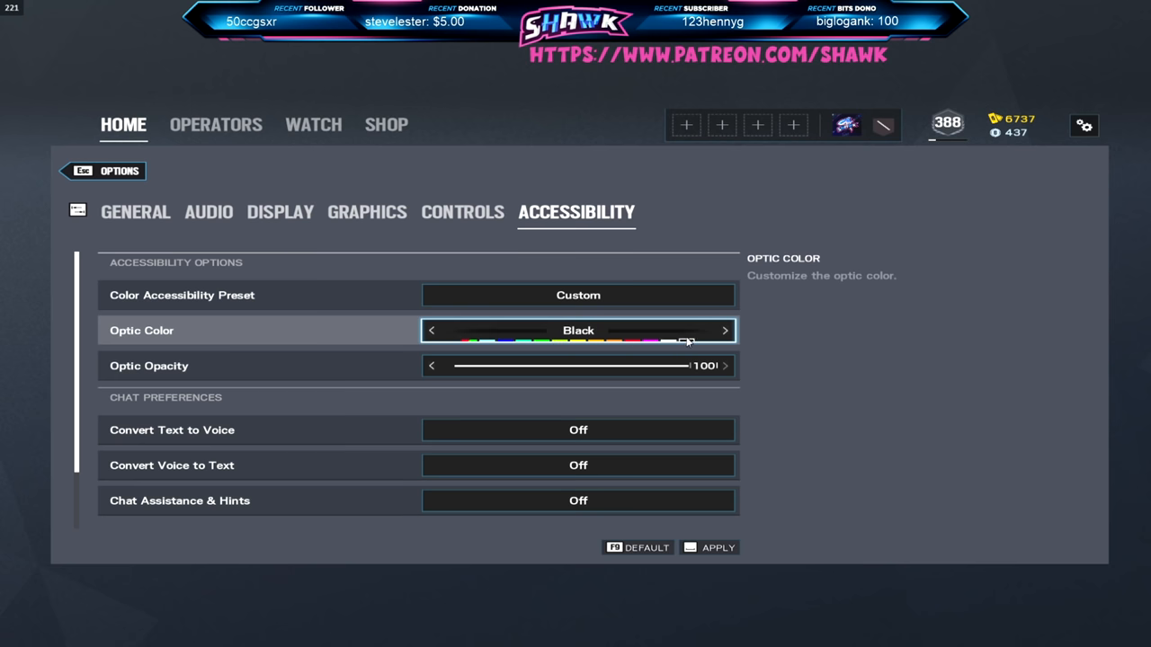
left_click(652, 340)
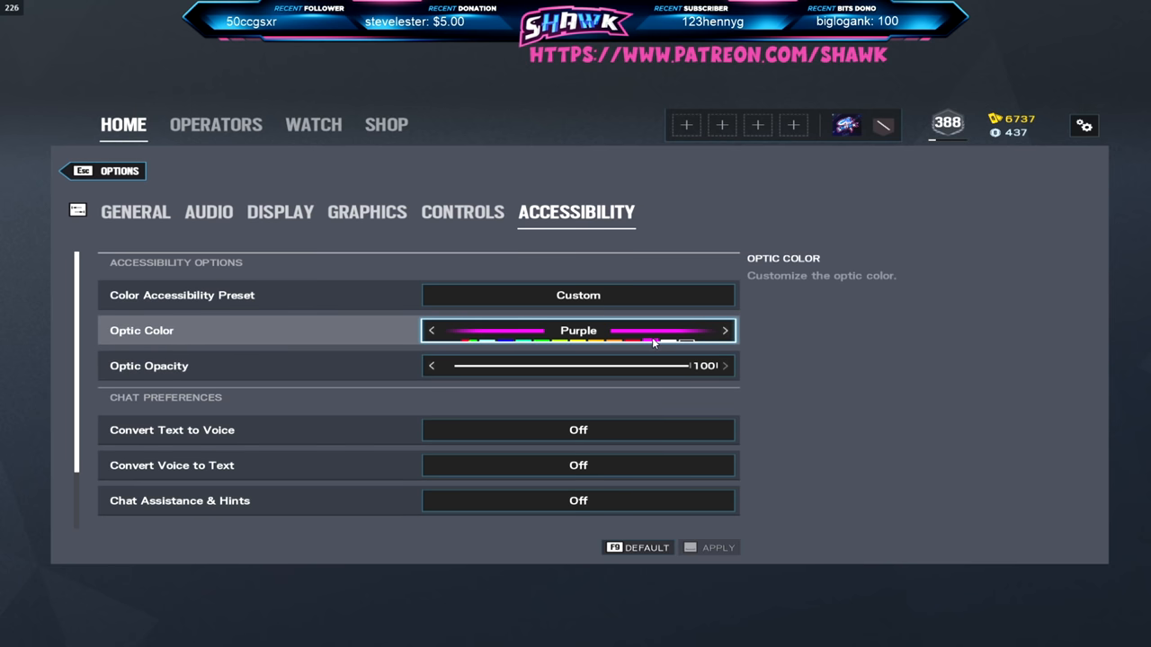
scroll(580, 392, "down", 1)
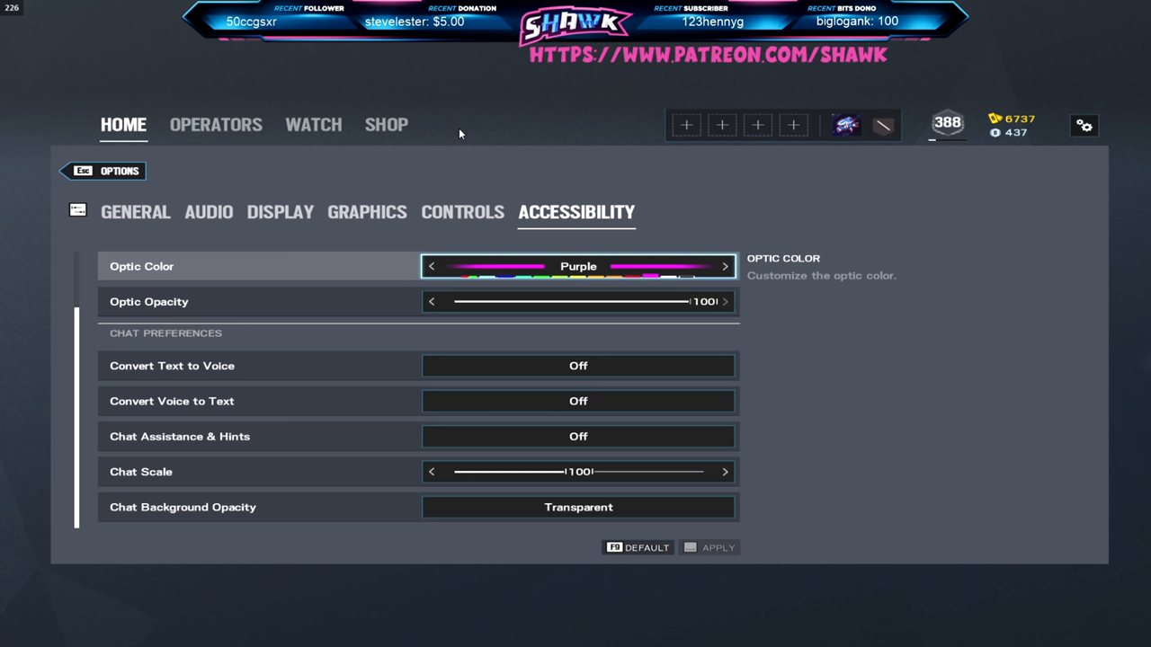
- Exit the Options back to the Play screen with Ranked, Unranked, Quick Match and Training Grounds
key("Escape")
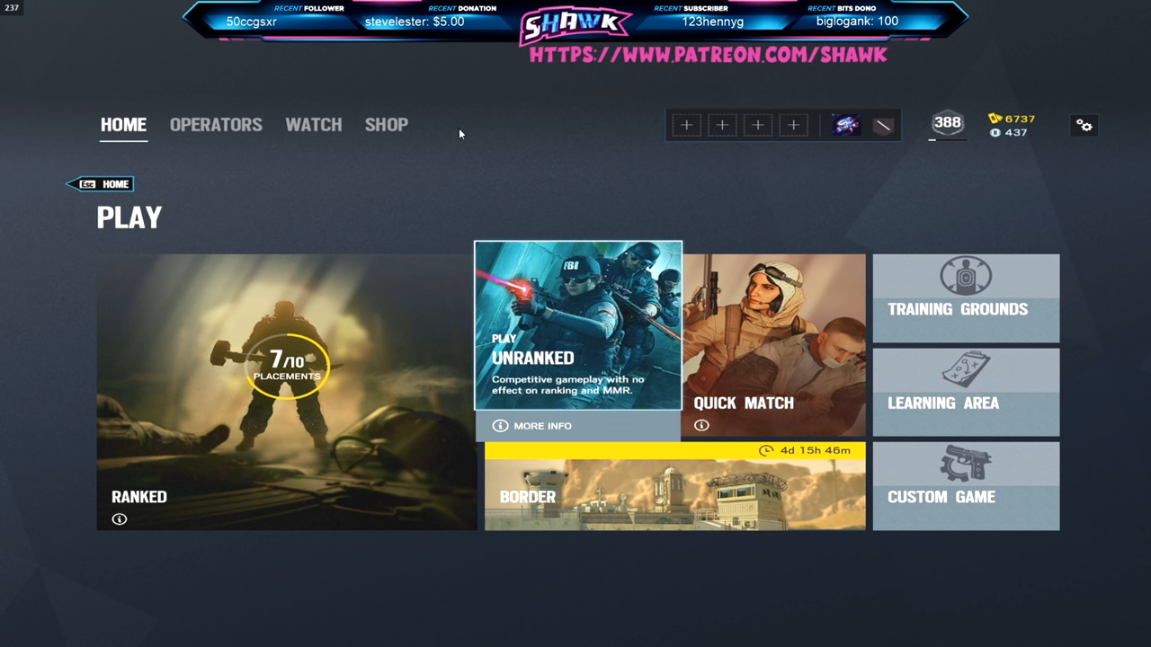